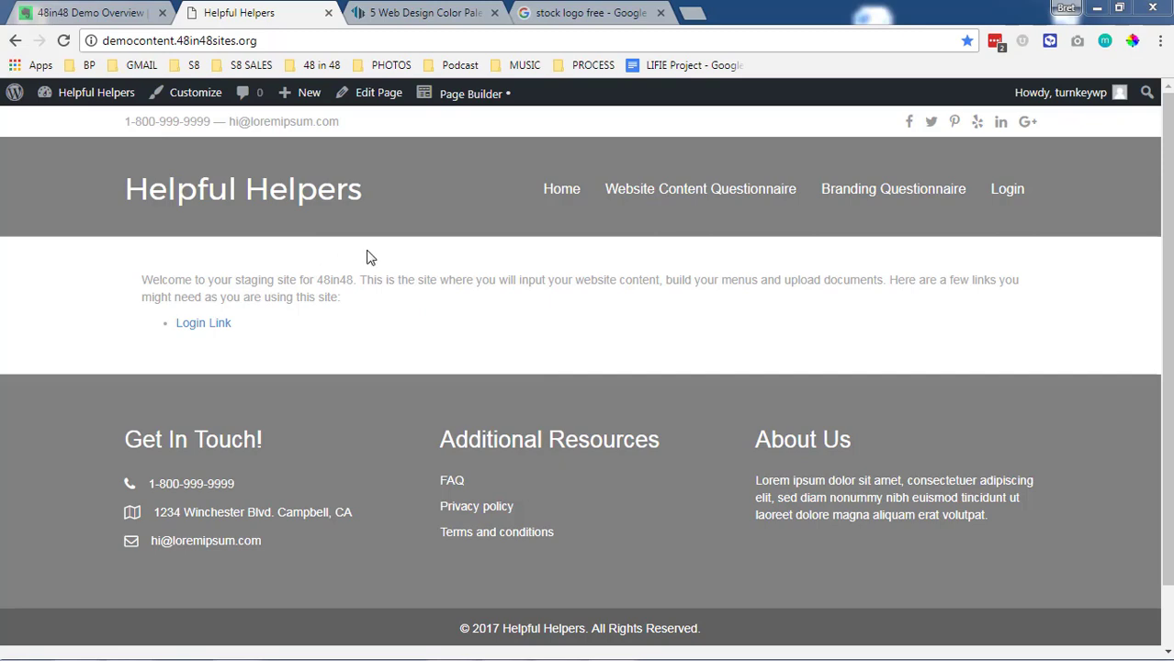
# Step: Open the Main Header layout in Page Builder and delete the contact and social icons row above the site title
pyautogui.moveTo(479, 101)
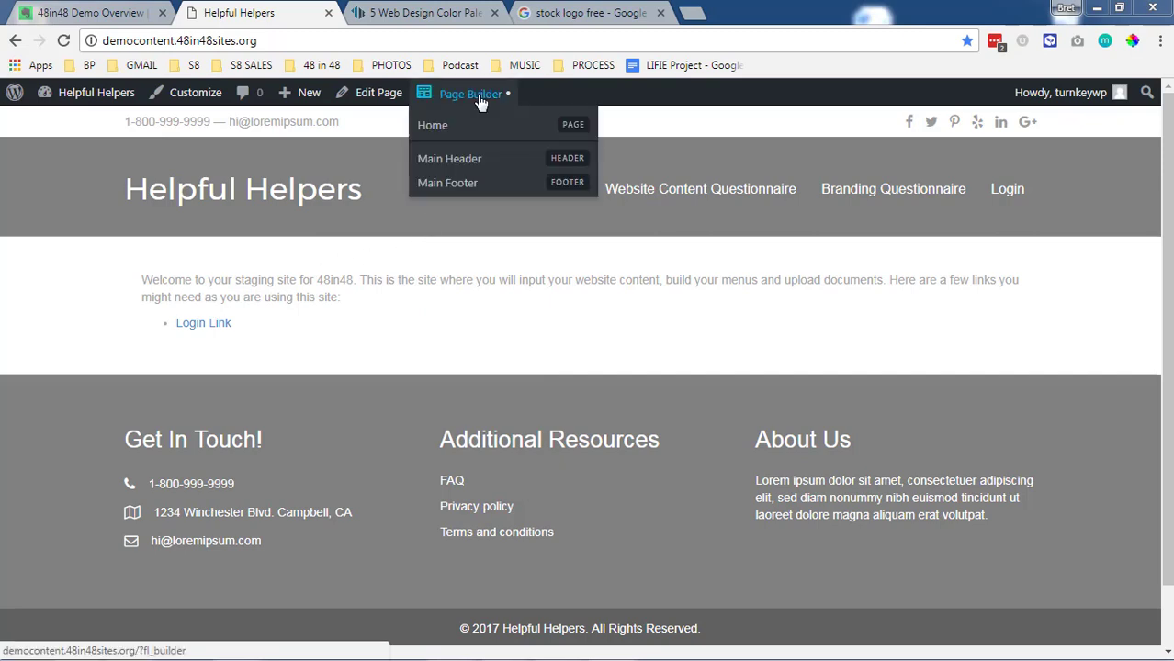
pyautogui.click(459, 160)
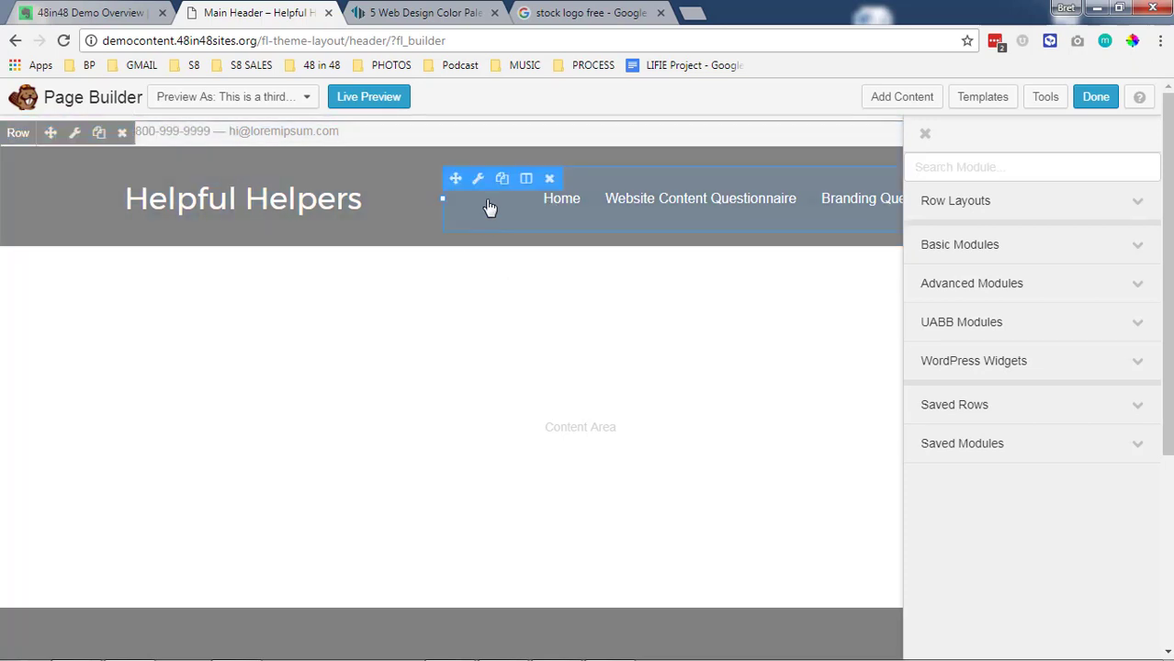
pyautogui.click(925, 133)
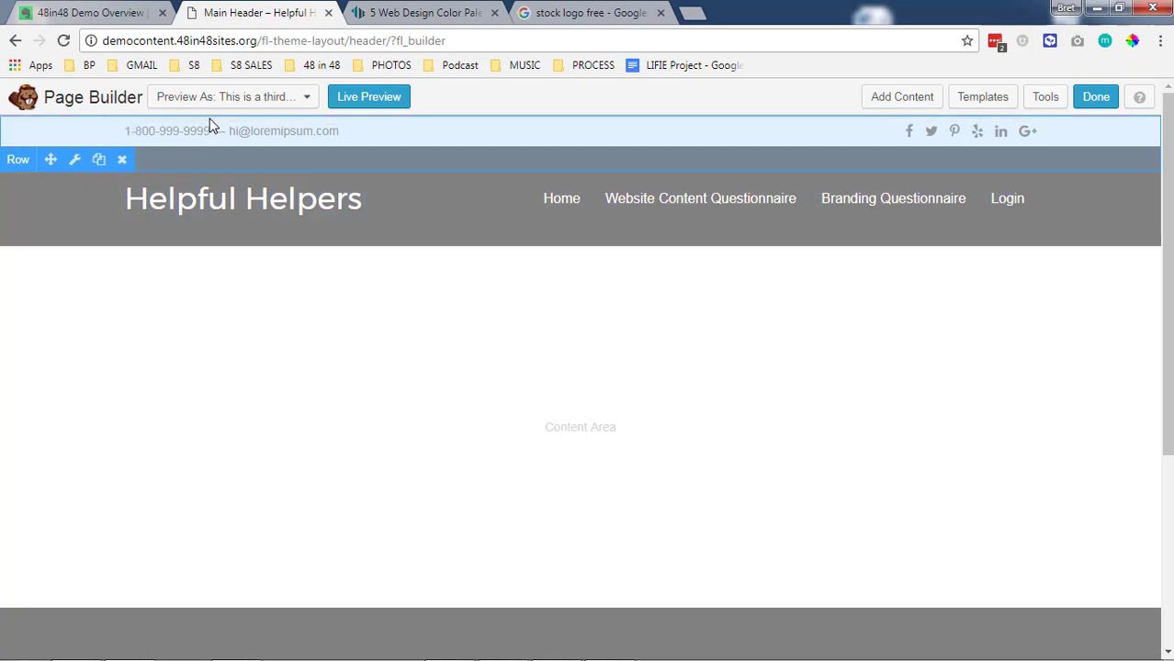
pyautogui.click(123, 161)
pyautogui.click(655, 132)
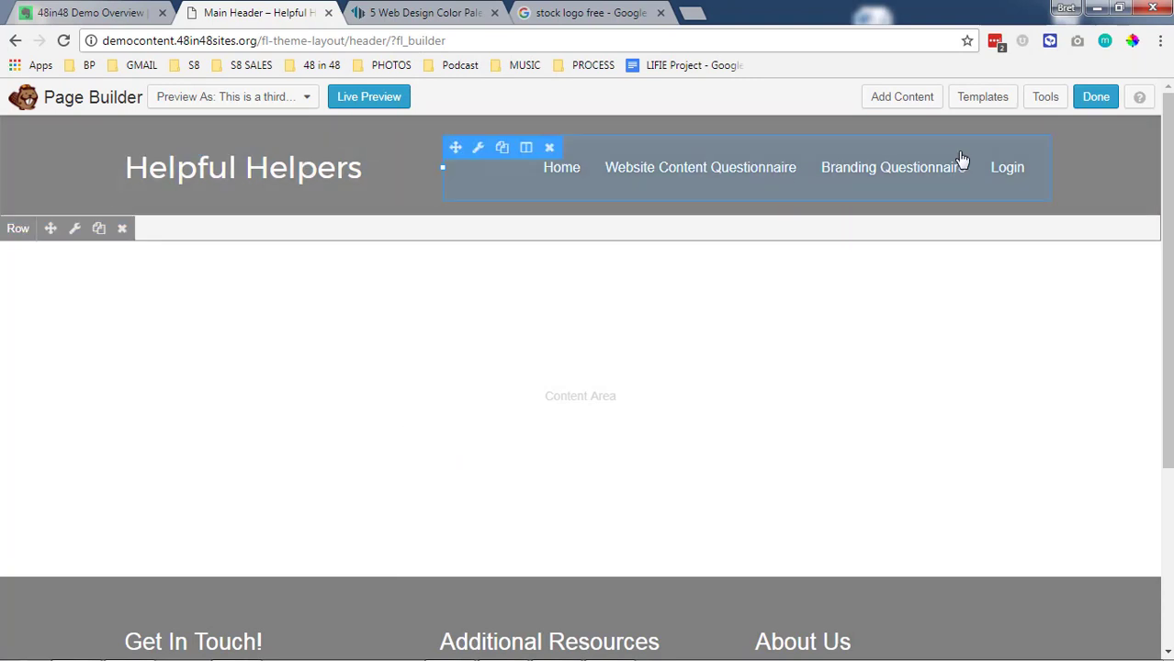
# Step: Add a Photo module directly below the site title heading in the header
pyautogui.click(312, 170)
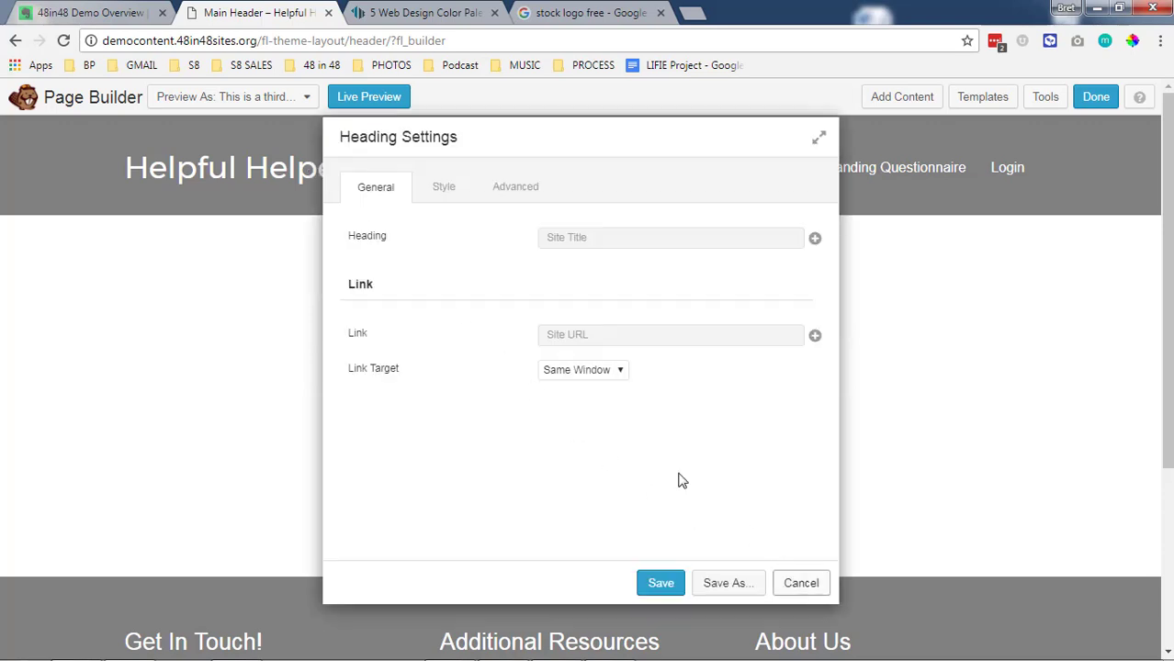
pyautogui.click(801, 585)
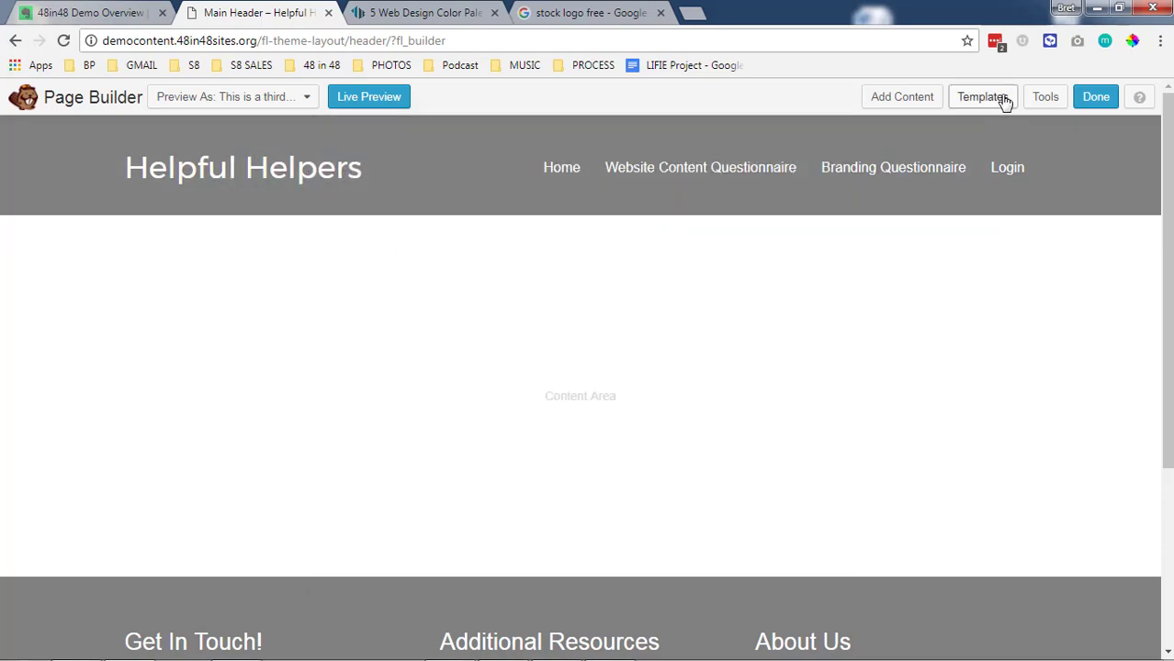
pyautogui.click(911, 98)
pyautogui.click(994, 242)
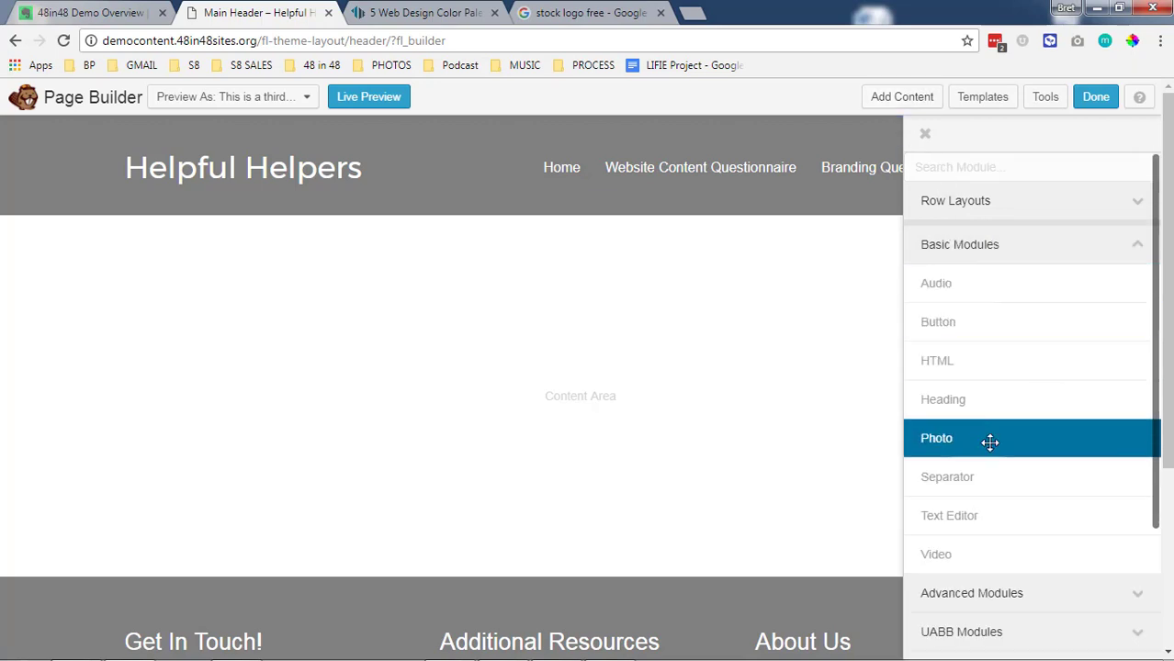
pyautogui.moveTo(1012, 439); pyautogui.dragTo(212, 255)
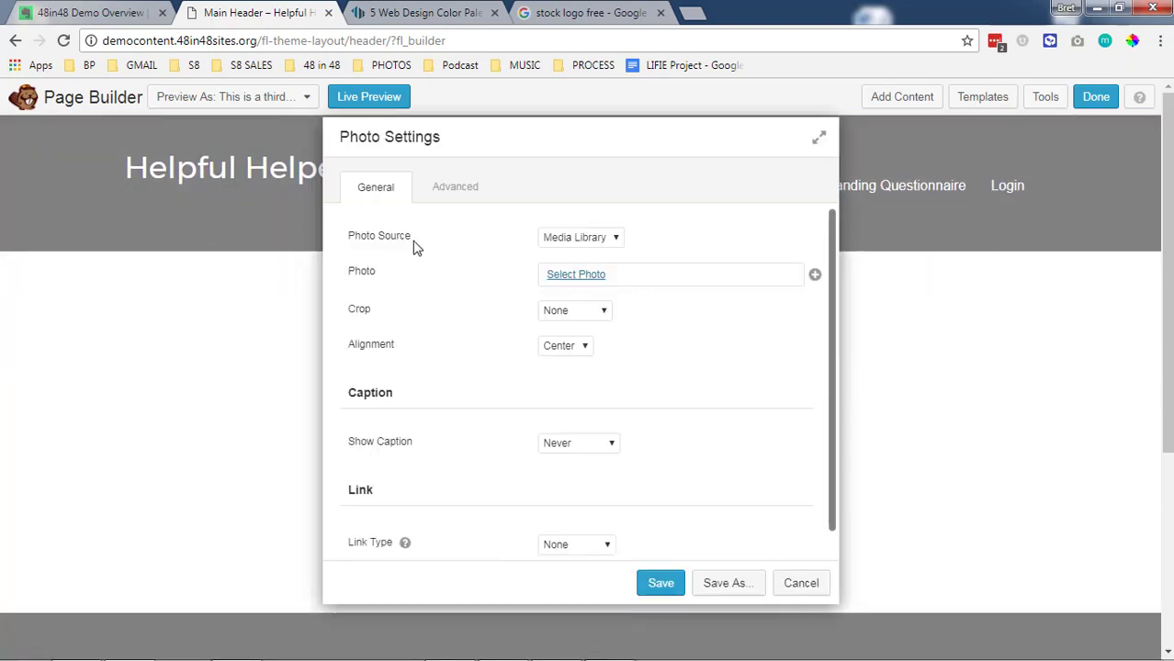
# Step: Choose the logo stocklogos_chat_1.png from the media library as the module's photo
pyautogui.click(570, 275)
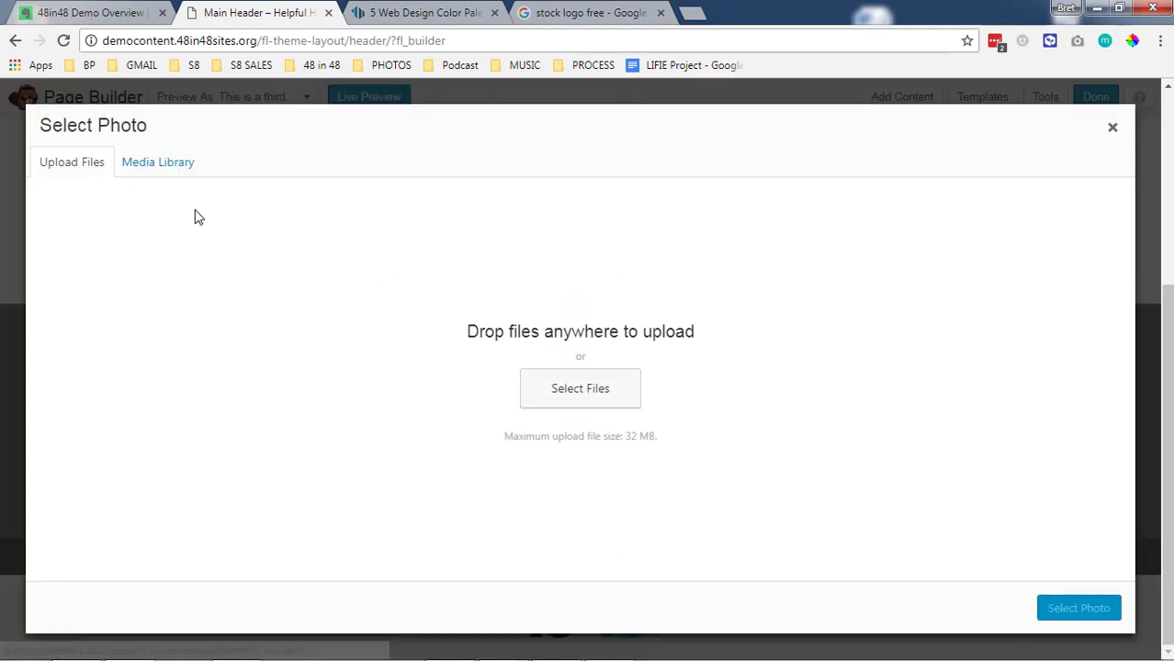
pyautogui.click(173, 173)
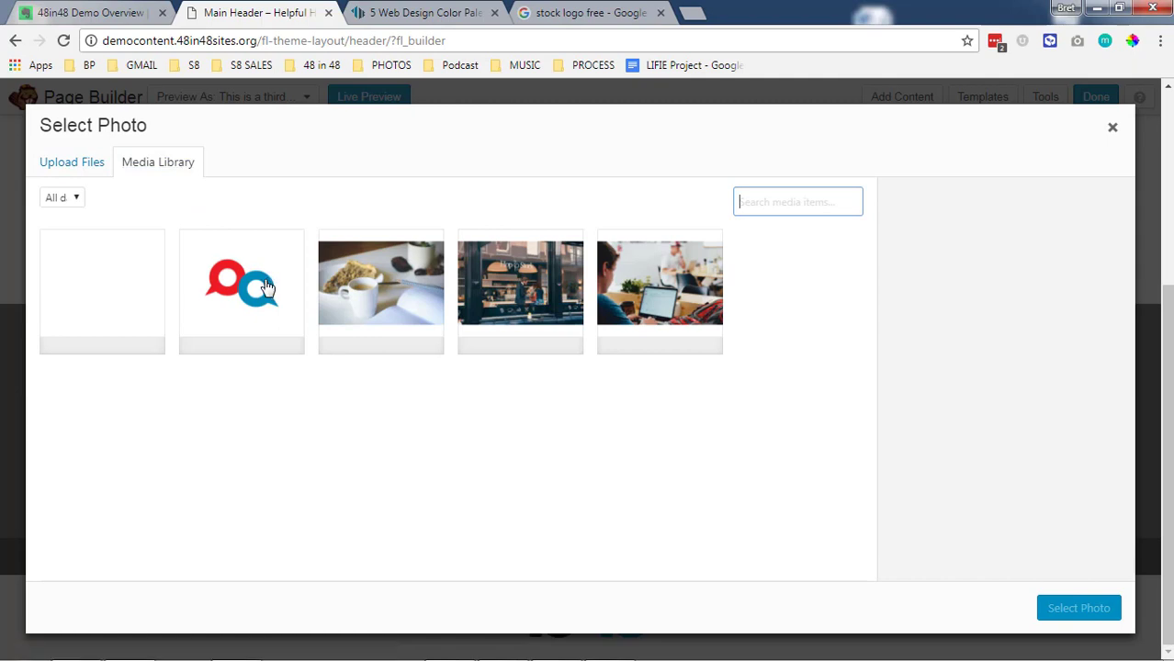
pyautogui.click(254, 311)
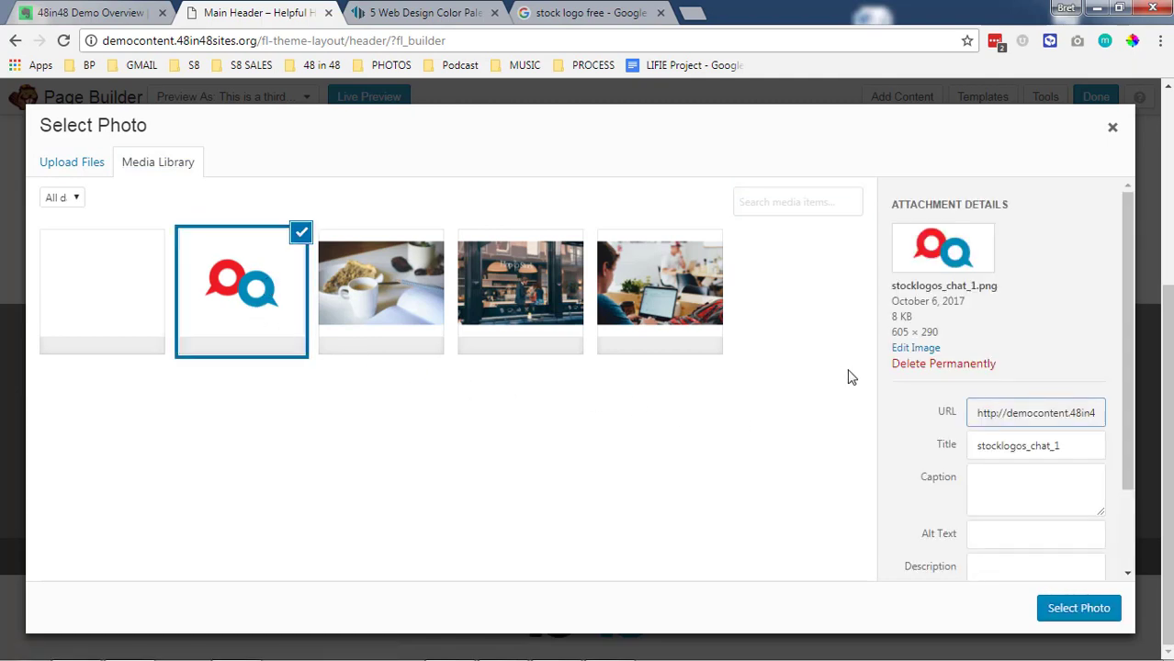
pyautogui.click(1078, 608)
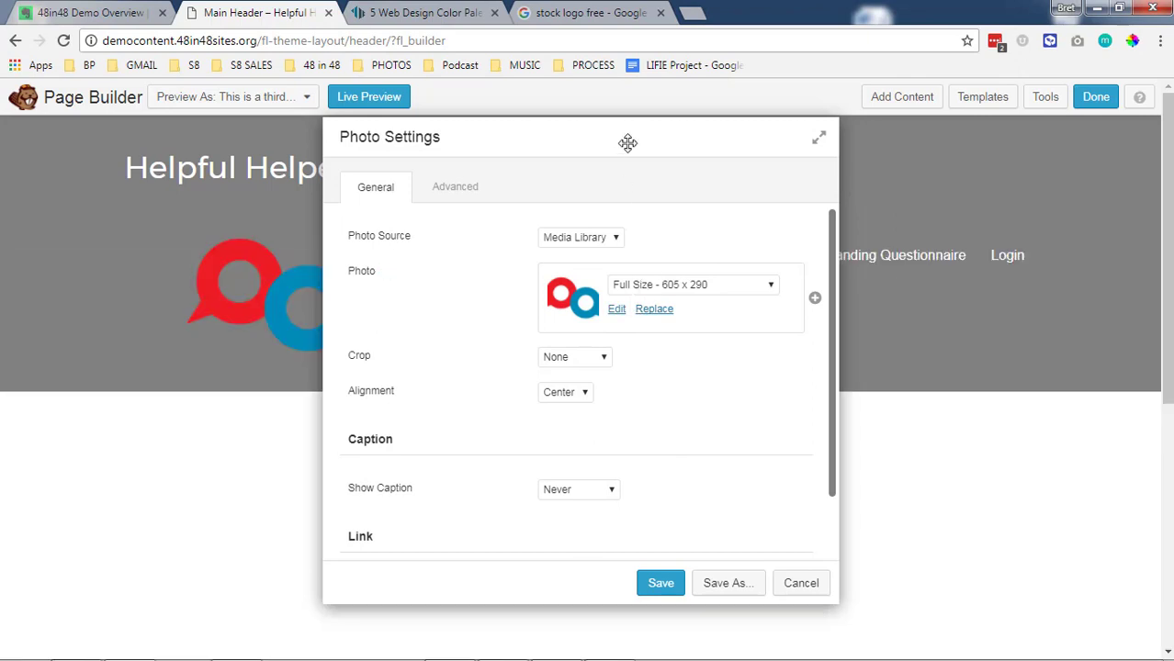
# Step: Set the logo photo's size to Medium - 300 x 144 and its alignment to Left
pyautogui.moveTo(629, 144); pyautogui.dragTo(856, 124)
pyautogui.click(924, 268)
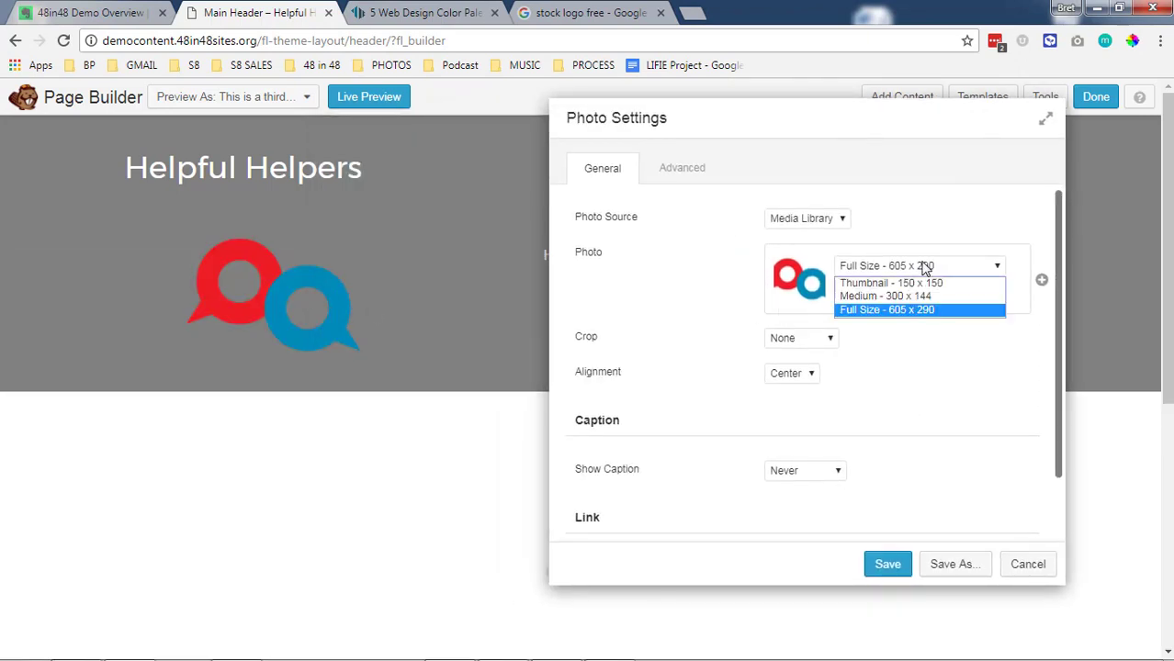
pyautogui.click(937, 296)
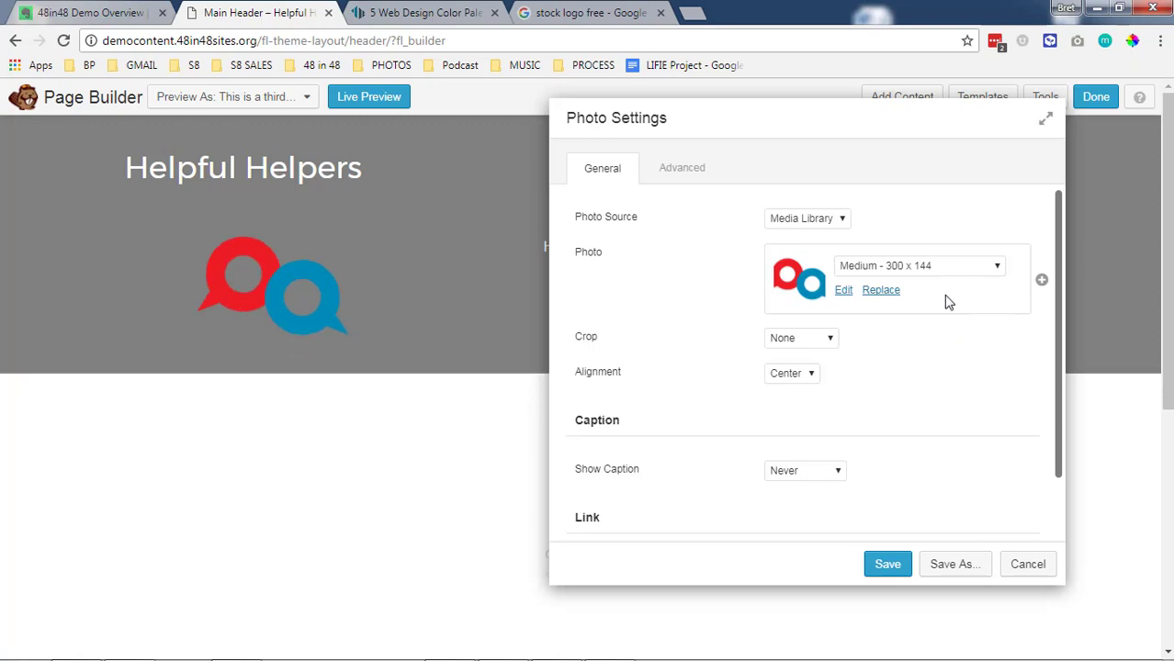
pyautogui.click(937, 265)
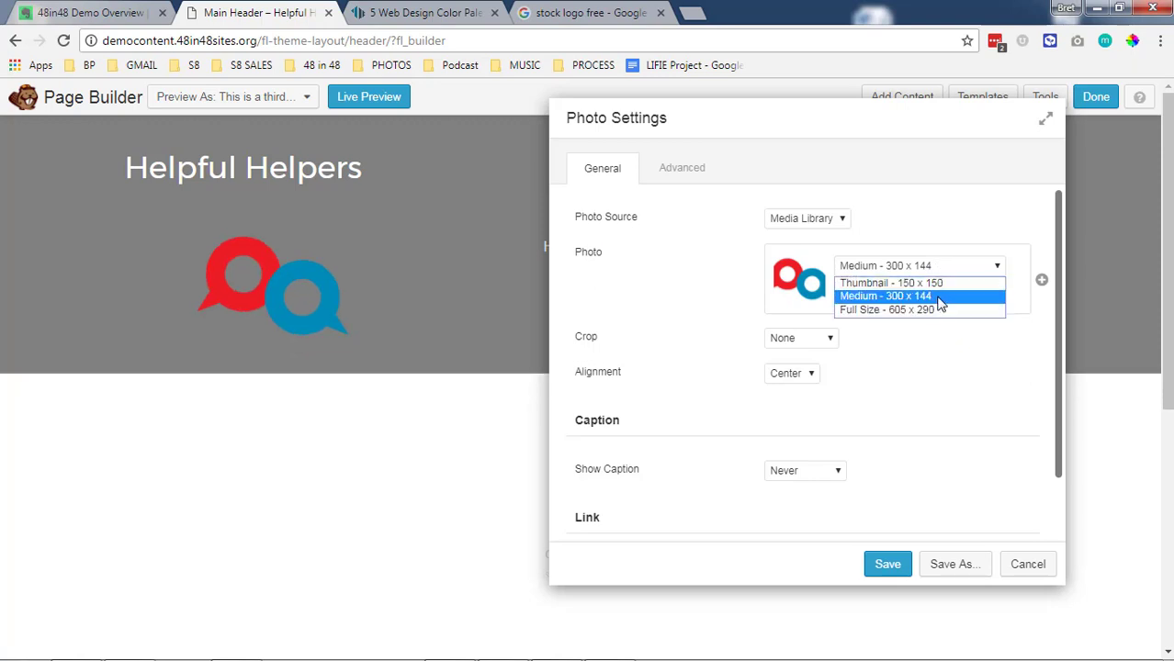
pyautogui.click(948, 380)
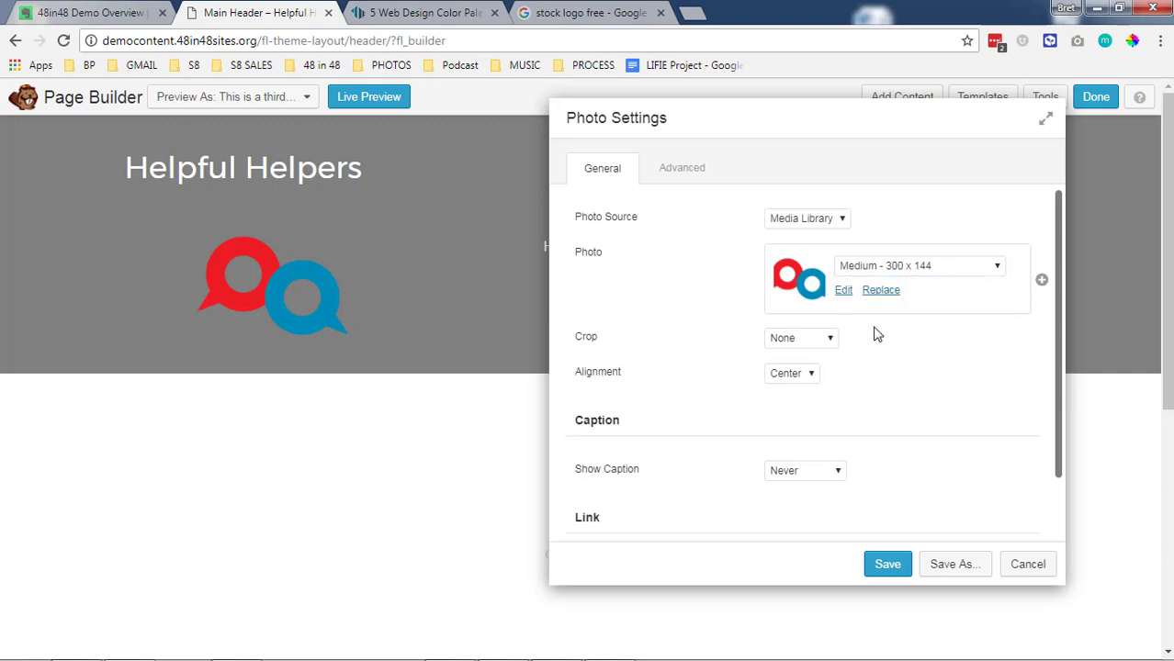
pyautogui.click(813, 375)
pyautogui.click(813, 393)
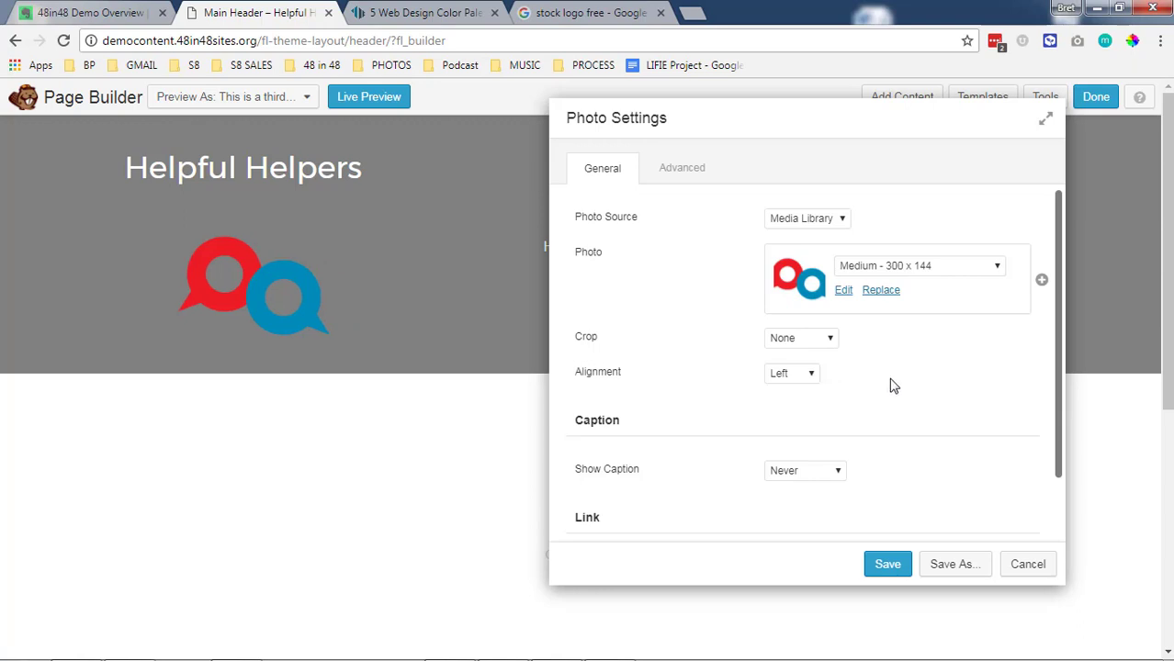
# Step: Give the logo photo a URL link to the Home page and save the photo settings
pyautogui.scroll(-2, 873, 378)
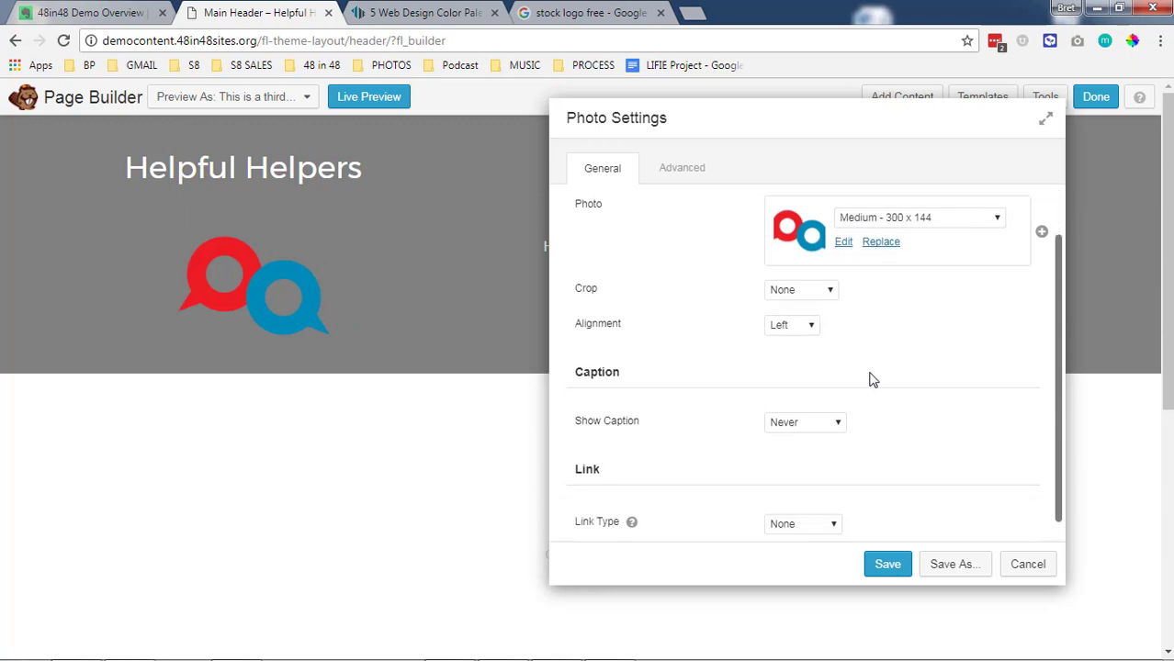
pyautogui.scroll(2, 698, 427)
pyautogui.scroll(-2, 671, 533)
pyautogui.click(823, 508)
pyautogui.click(874, 476)
pyautogui.click(798, 514)
pyautogui.click(797, 531)
pyautogui.scroll(-1, 862, 435)
pyautogui.click(1005, 476)
pyautogui.scroll(-1, 1006, 459)
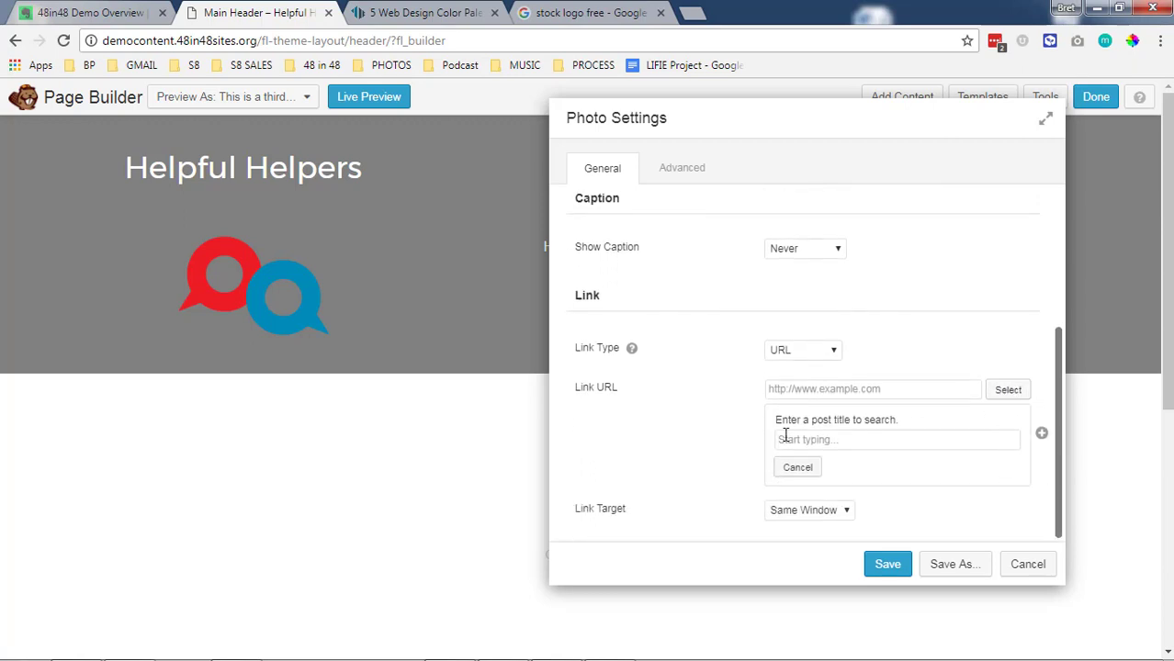
pyautogui.write('Home')
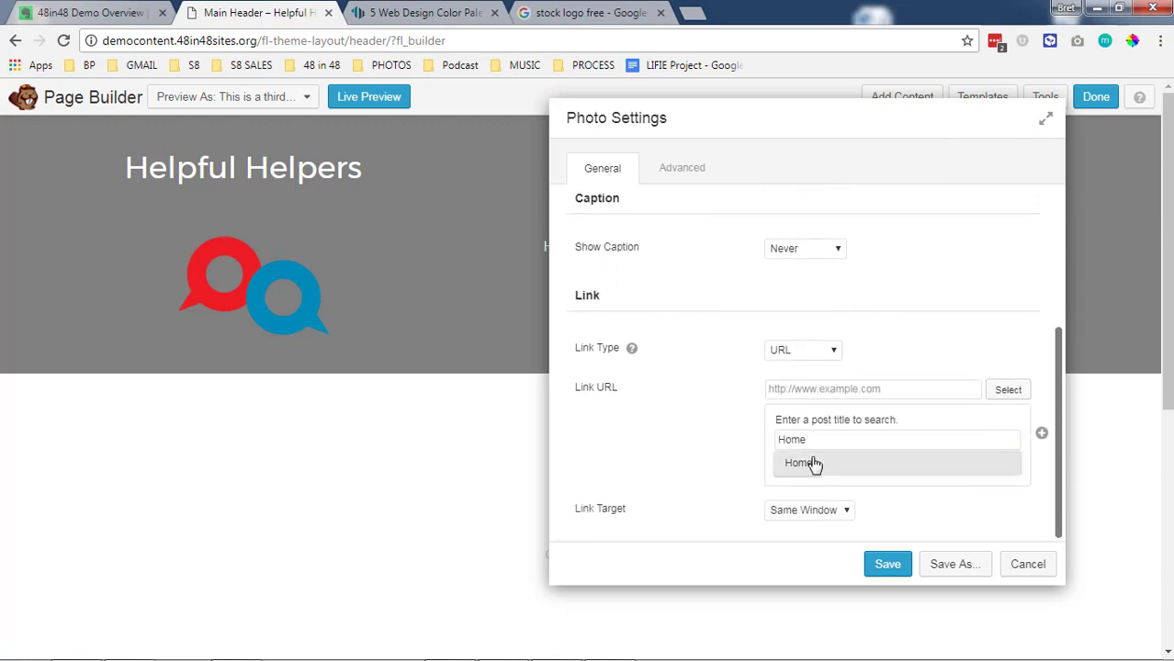
pyautogui.click(813, 465)
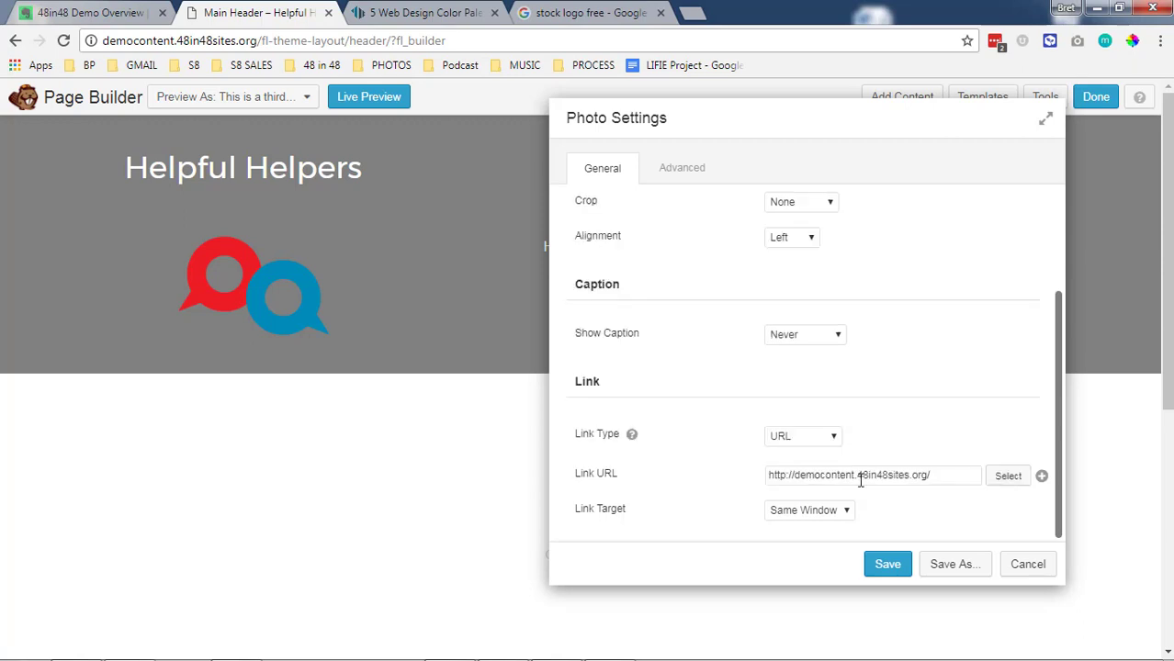
pyautogui.click(887, 564)
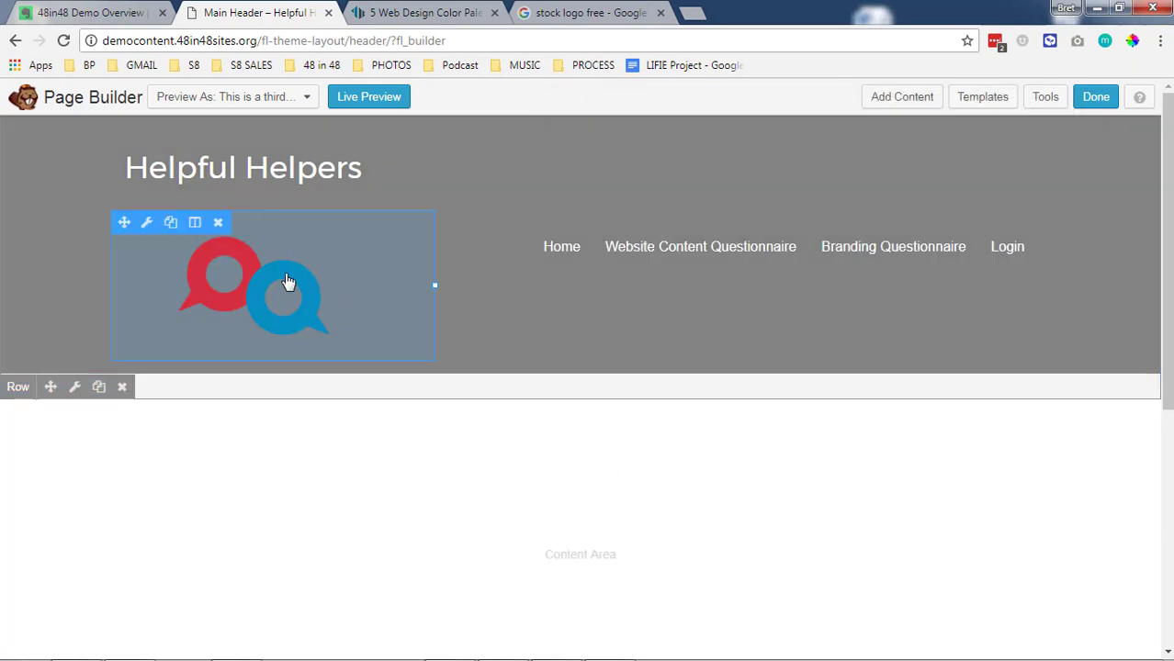
# Step: Delete the Helpful Helpers heading module above the logo
pyautogui.moveTo(275, 190)
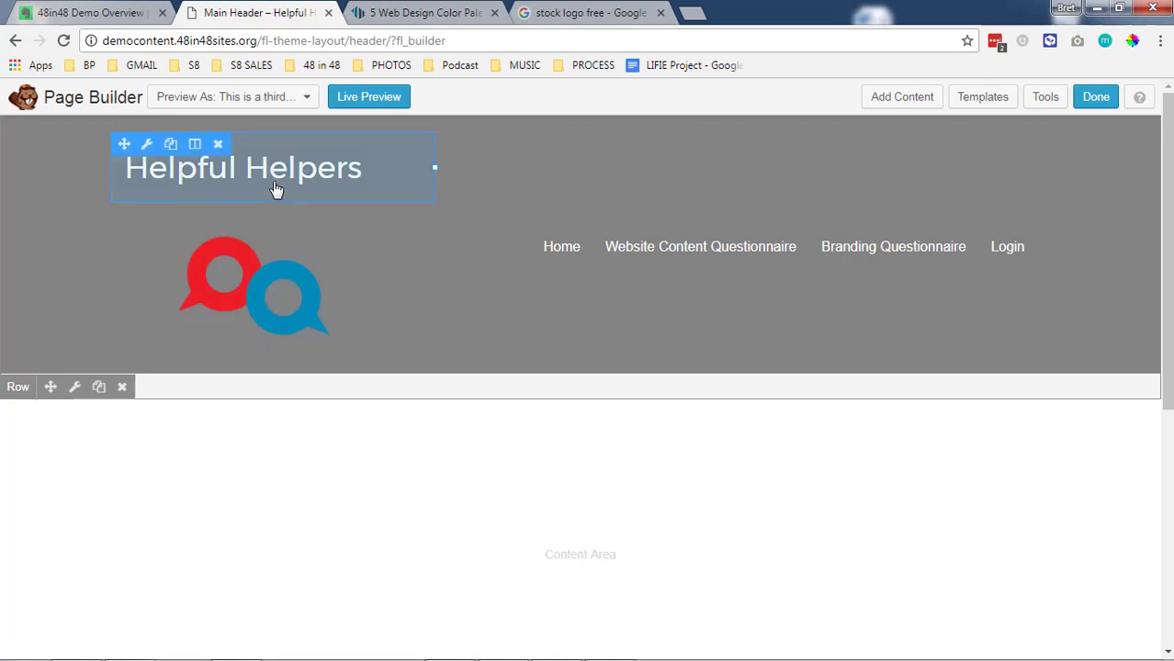
pyautogui.click(218, 145)
pyautogui.click(657, 138)
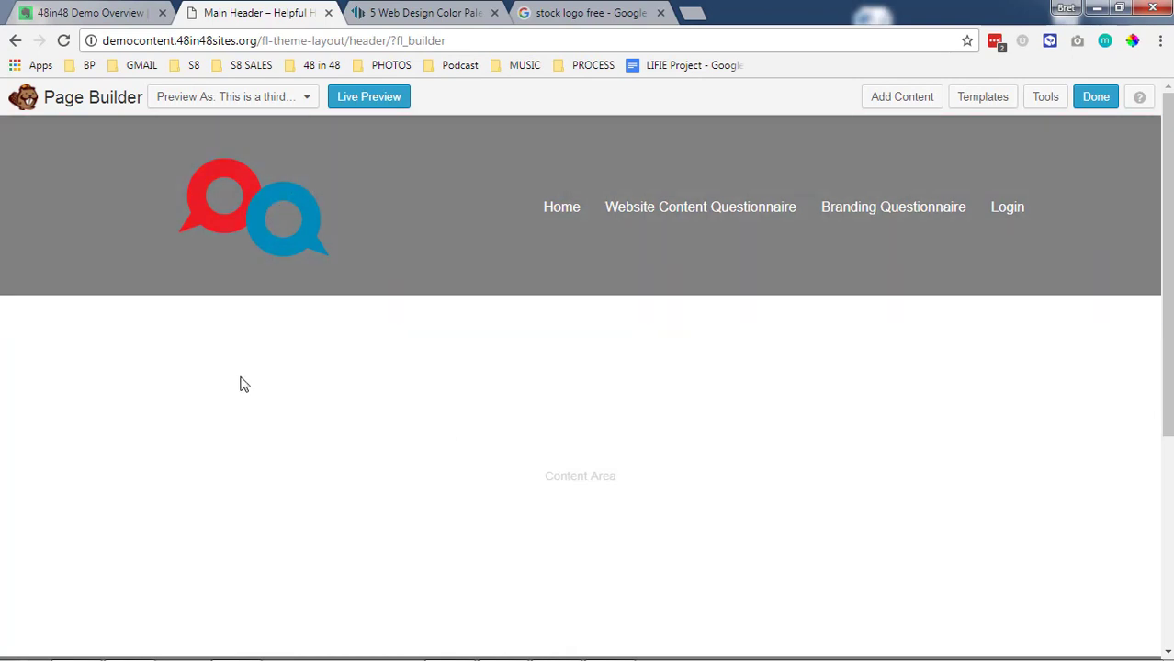
# Step: Switch the header's menu module to the Main Navigation menu
pyautogui.moveTo(276, 213)
pyautogui.moveTo(556, 224)
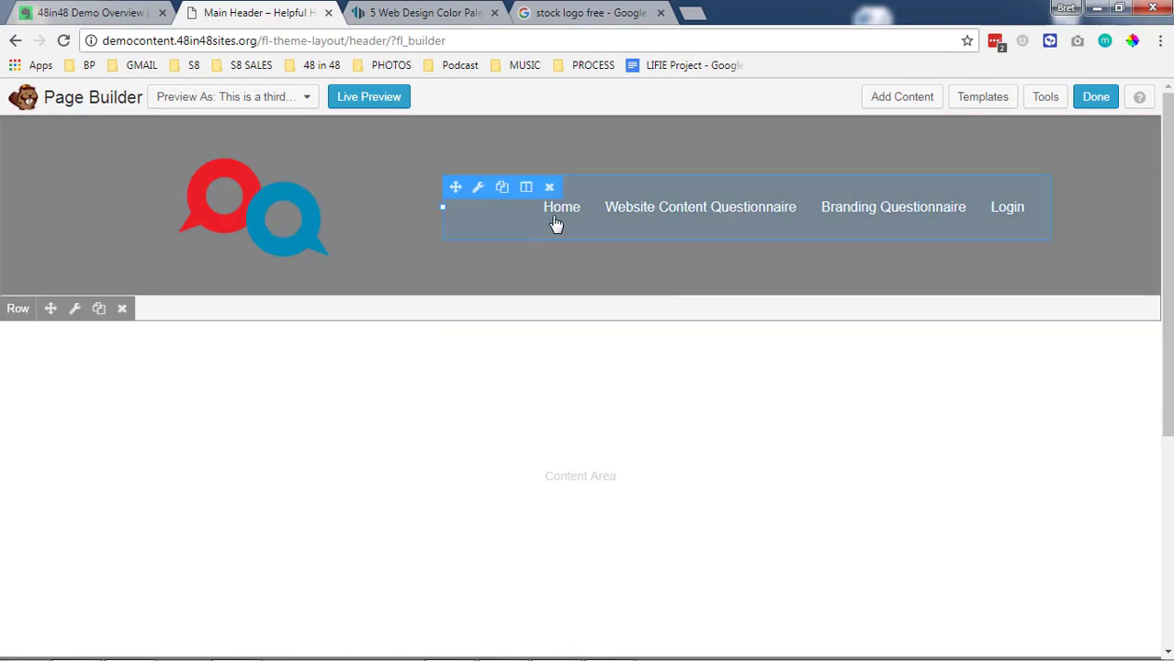
pyautogui.moveTo(323, 217)
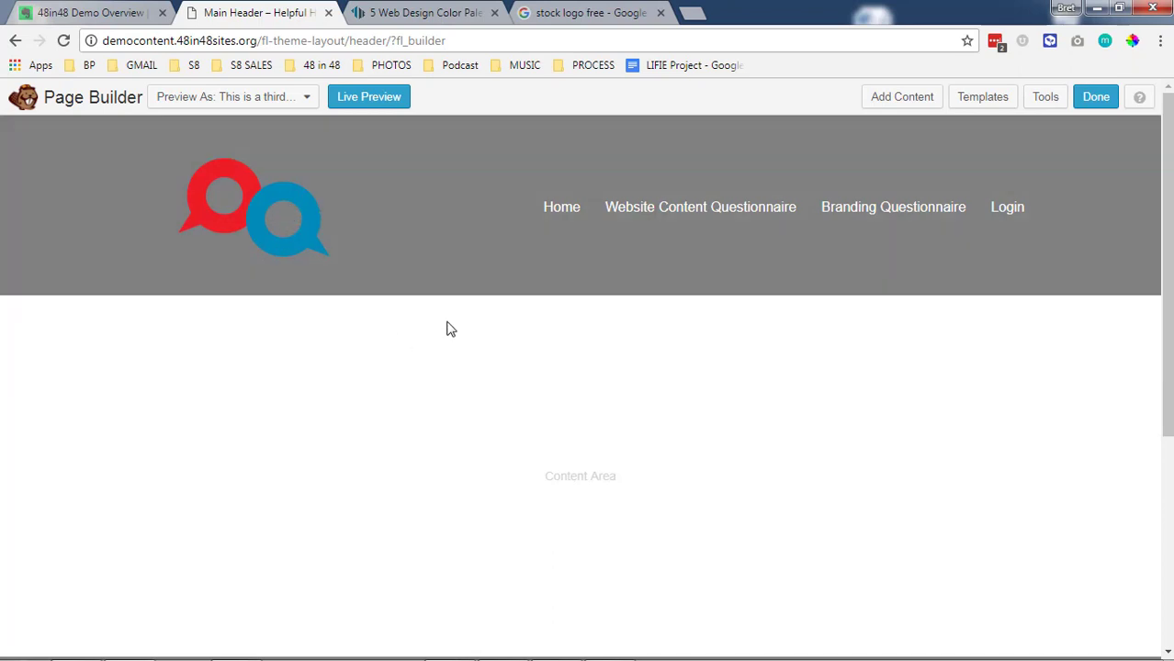
pyautogui.click(655, 211)
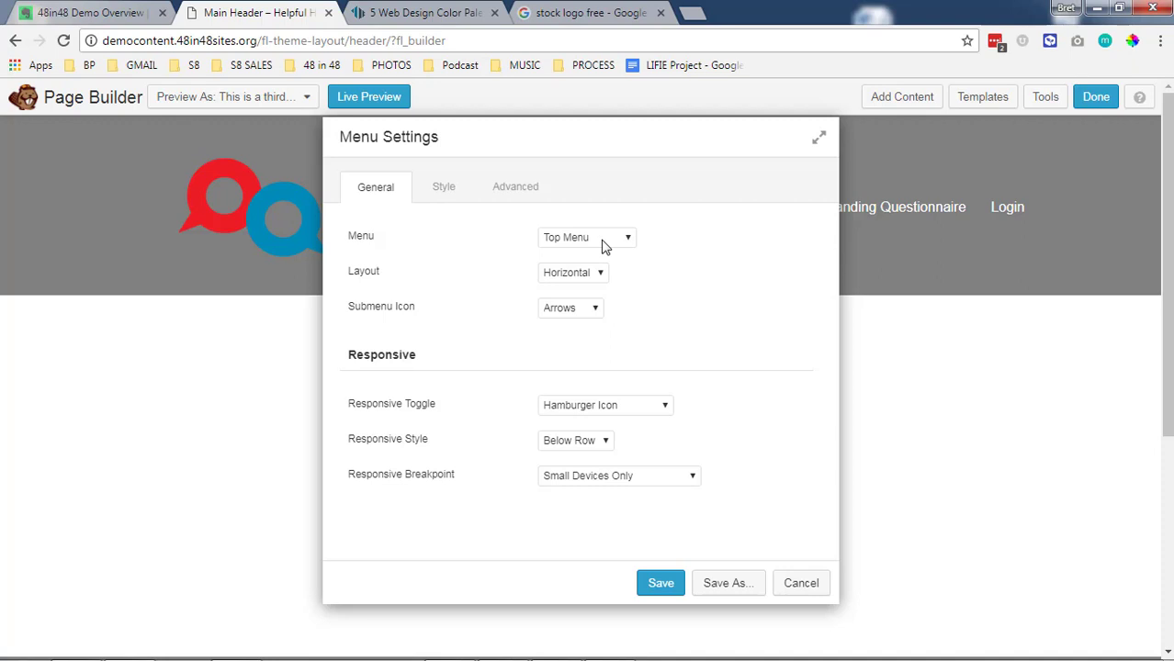
pyautogui.click(604, 240)
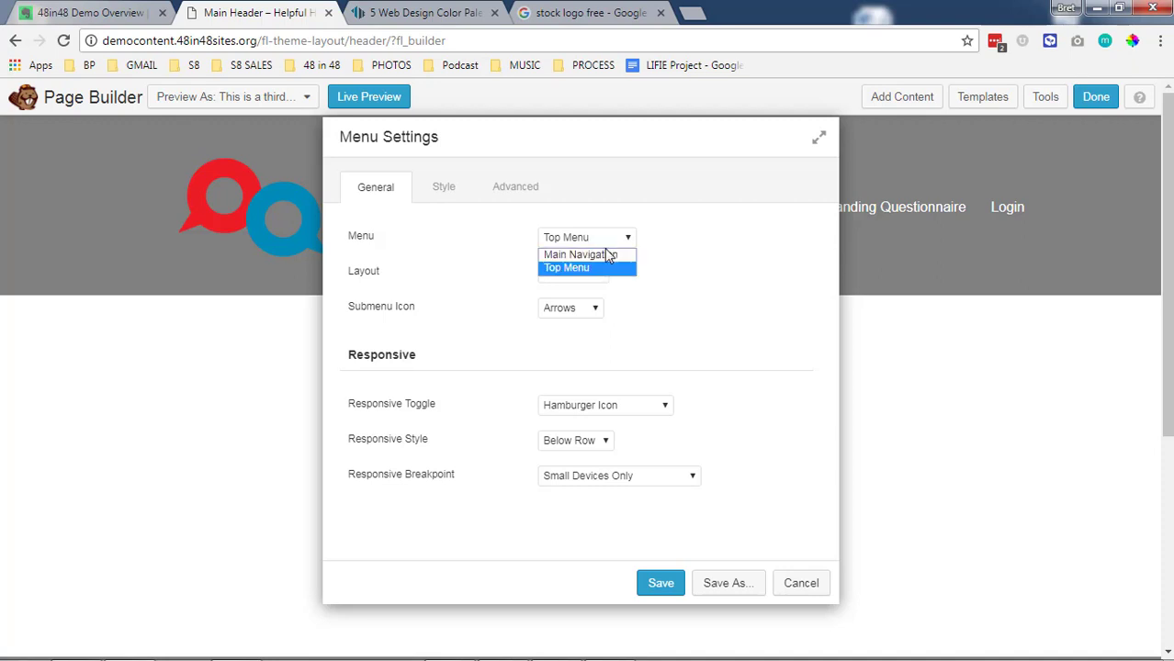
pyautogui.click(613, 257)
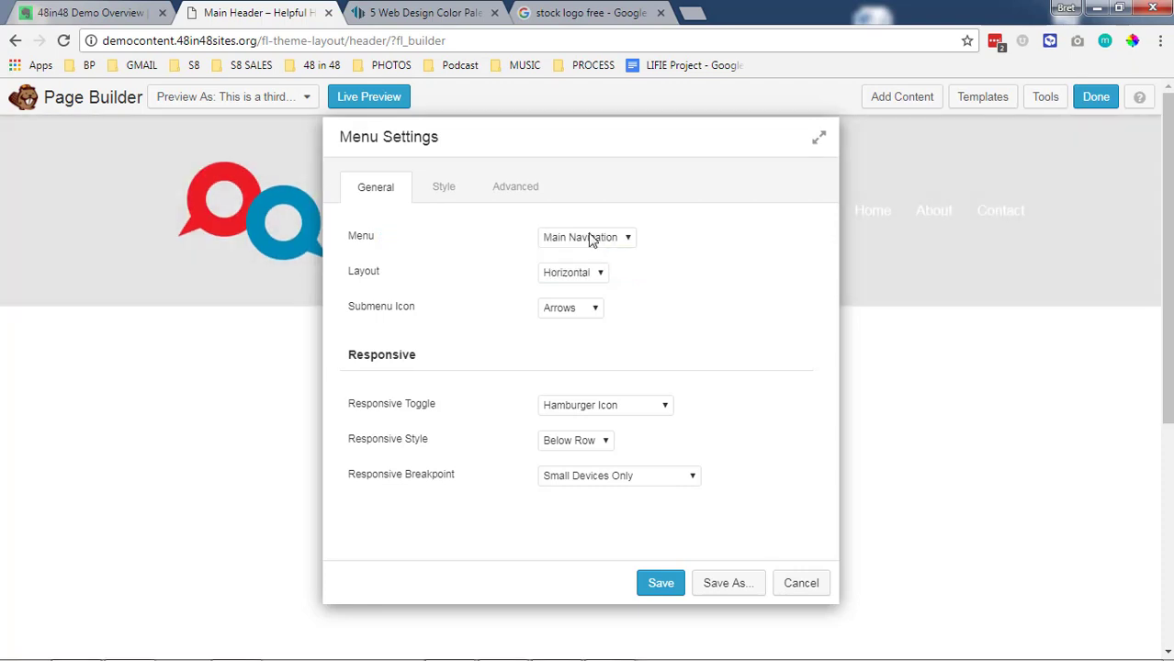
pyautogui.moveTo(588, 131); pyautogui.dragTo(458, 137)
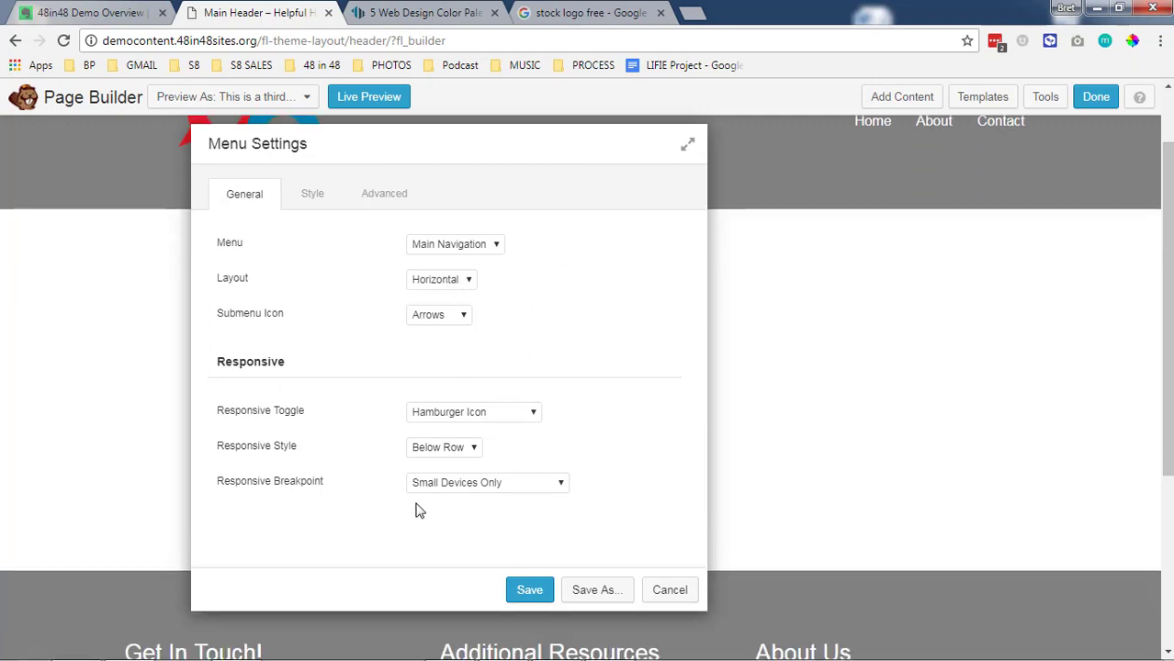
# Step: Review the header menu's style options for spacing, text and backgrounds, and return to its general settings
pyautogui.click(292, 194)
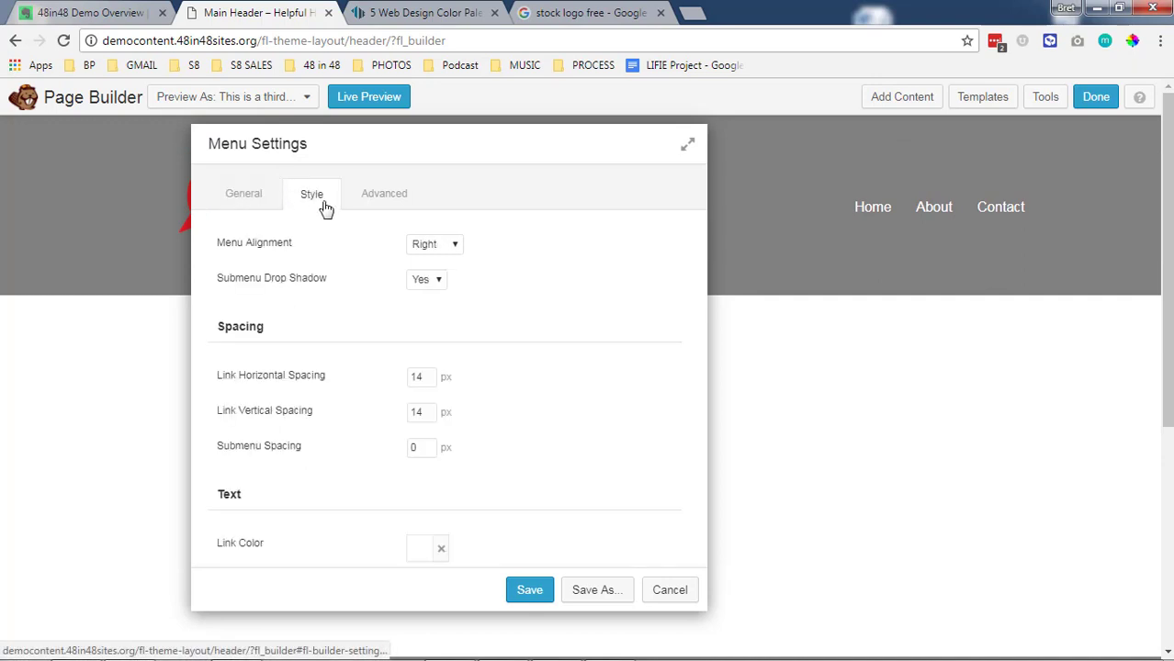
pyautogui.scroll(-3, 561, 344)
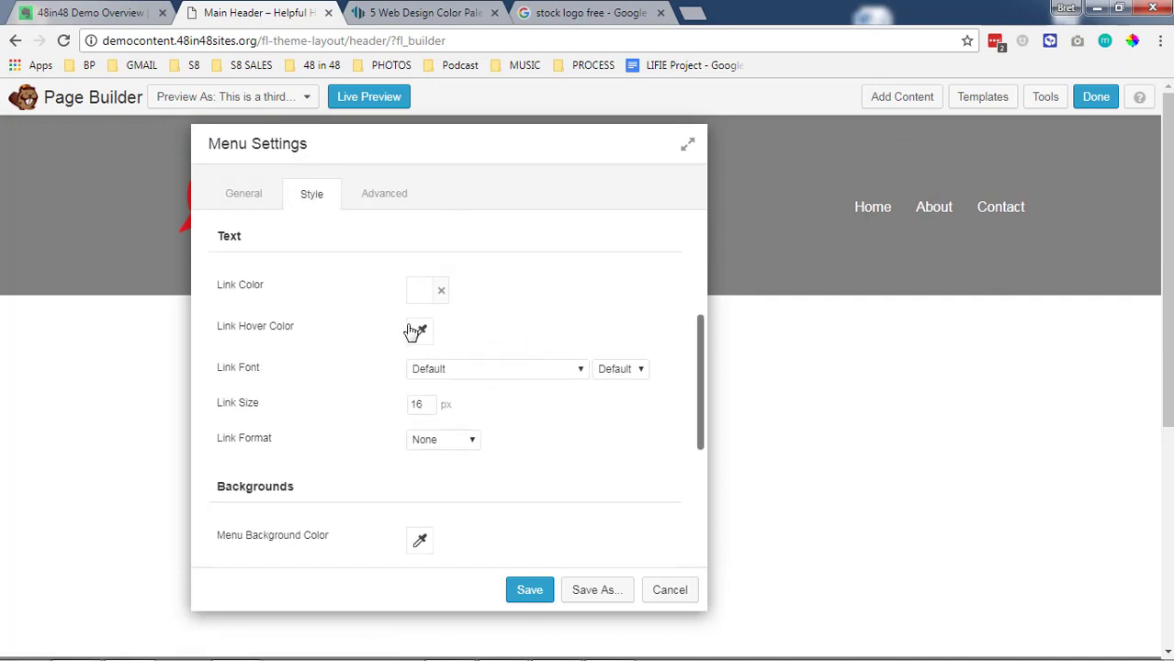
pyautogui.scroll(-1, 414, 325)
pyautogui.scroll(-1, 260, 450)
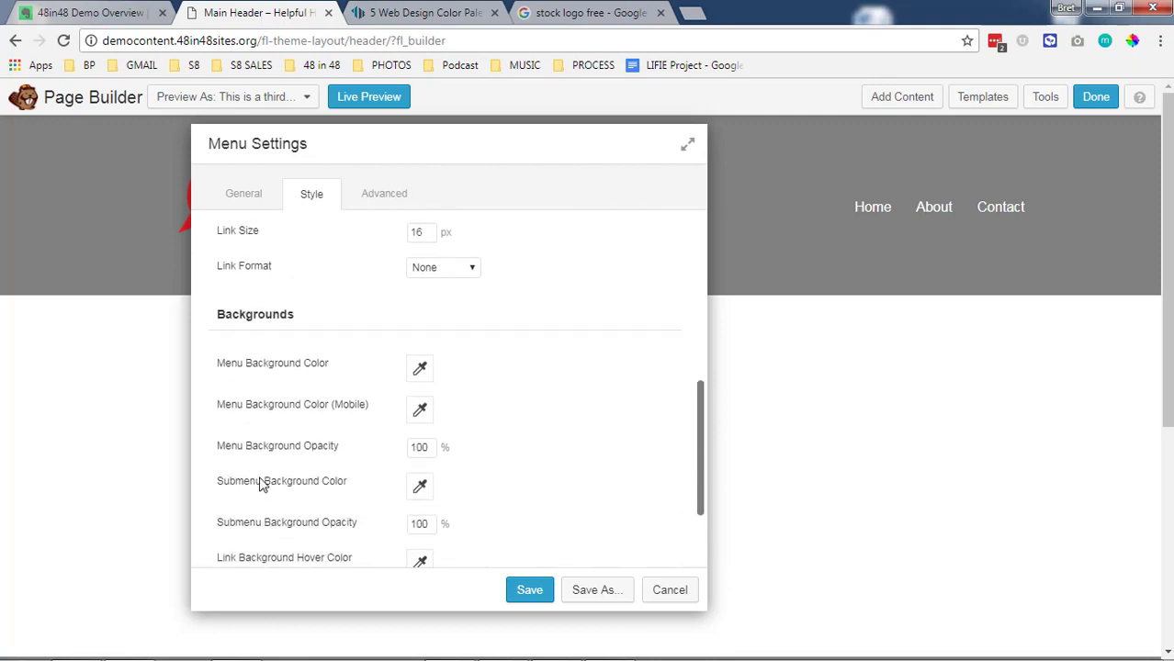
pyautogui.scroll(1, 409, 432)
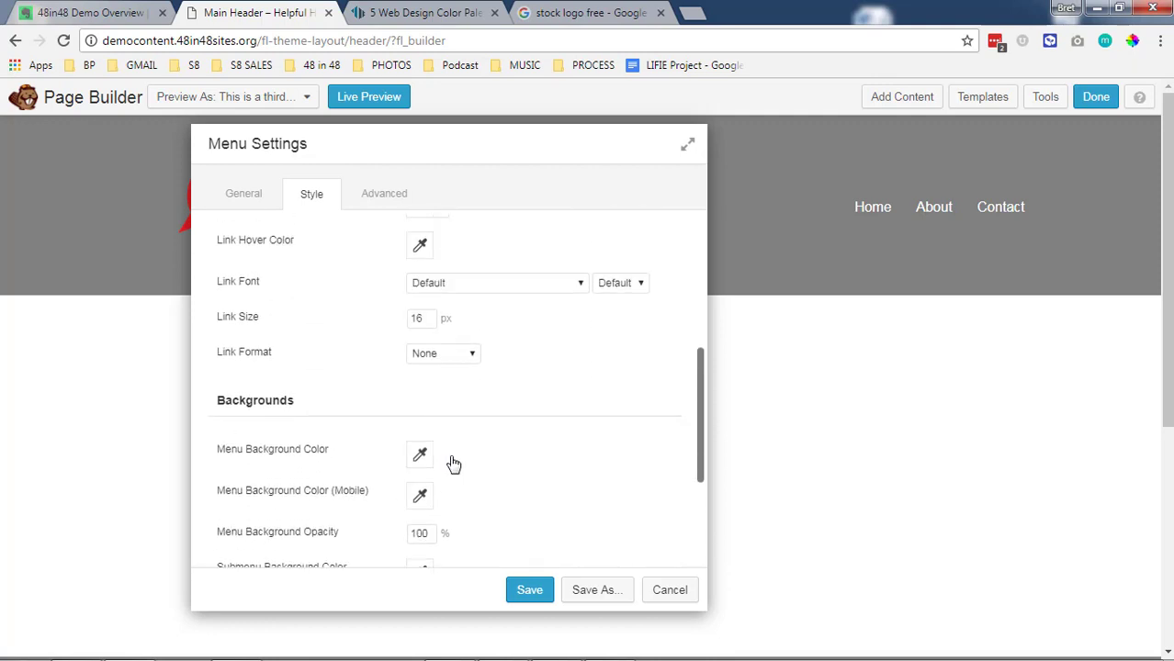
pyautogui.scroll(3, 459, 413)
pyautogui.click(248, 200)
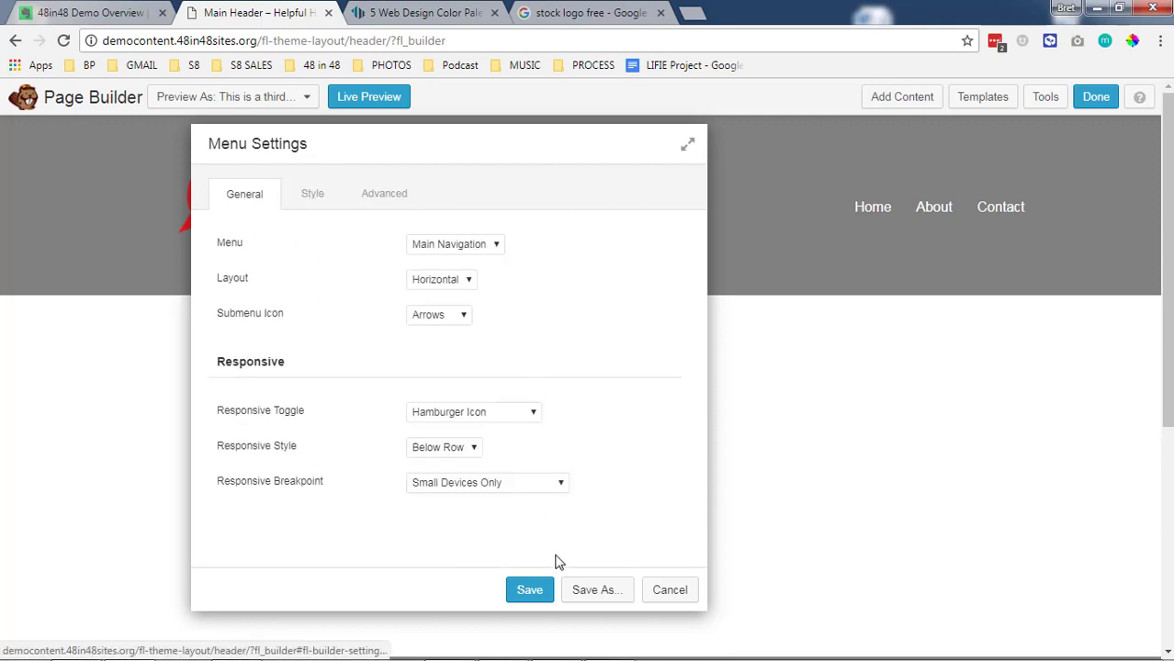
# Step: Save the header menu module's settings
pyautogui.click(532, 595)
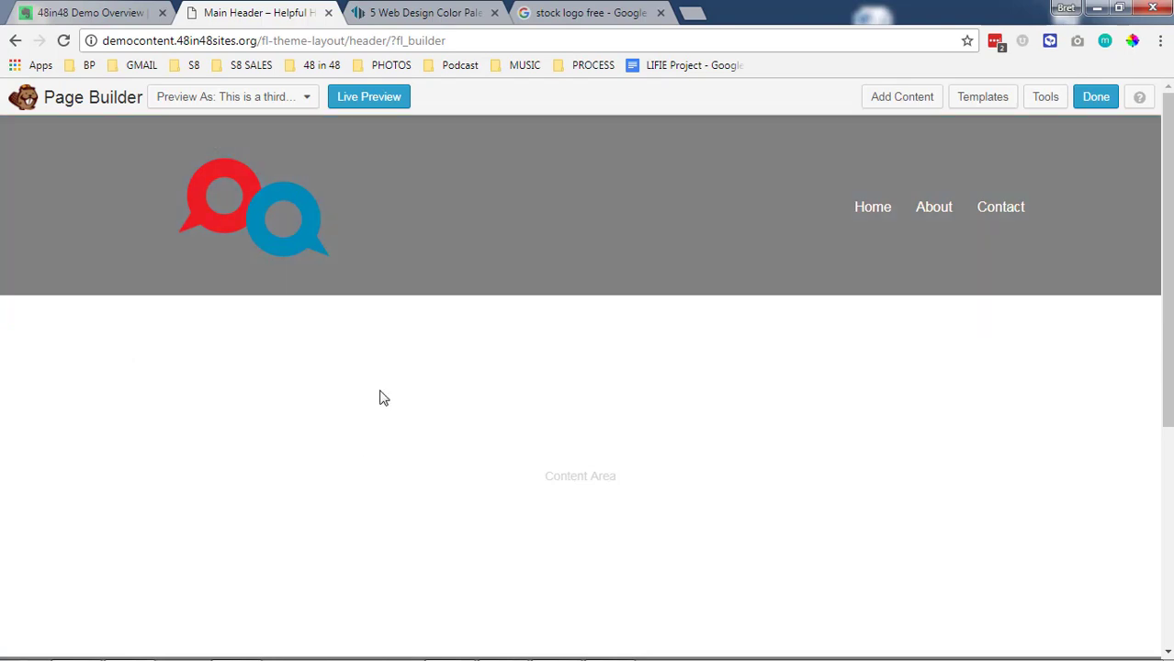
# Step: Sample the dark navy swatch on the web design color palettes page and copy its hex code 20325A
pyautogui.click(445, 13)
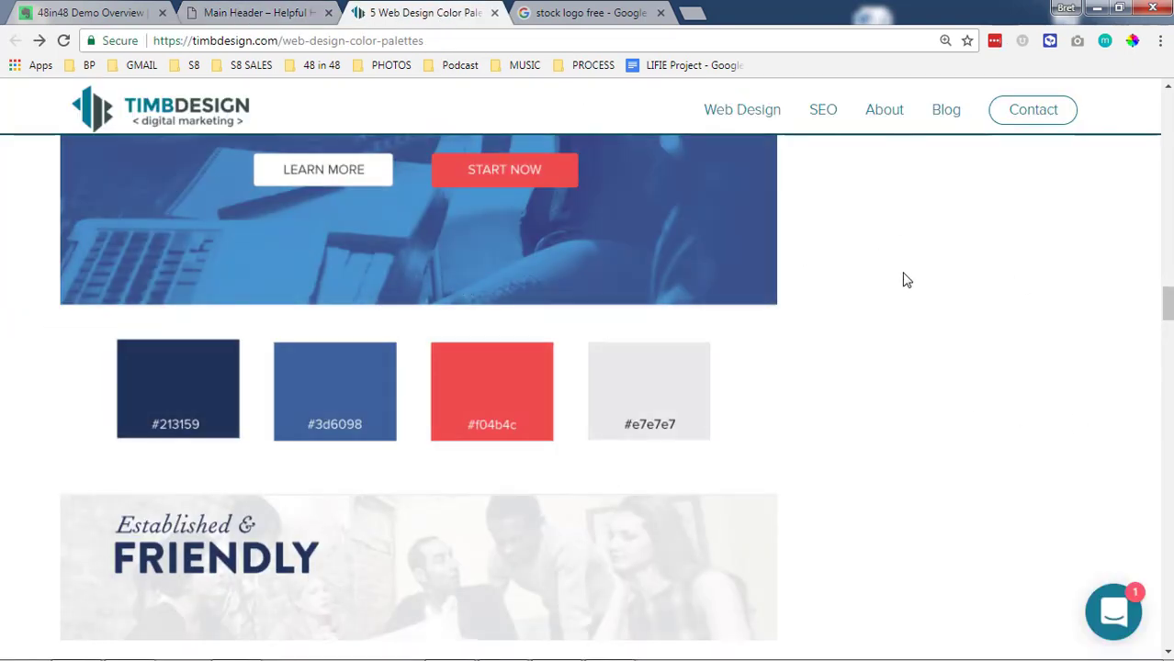
pyautogui.click(1132, 43)
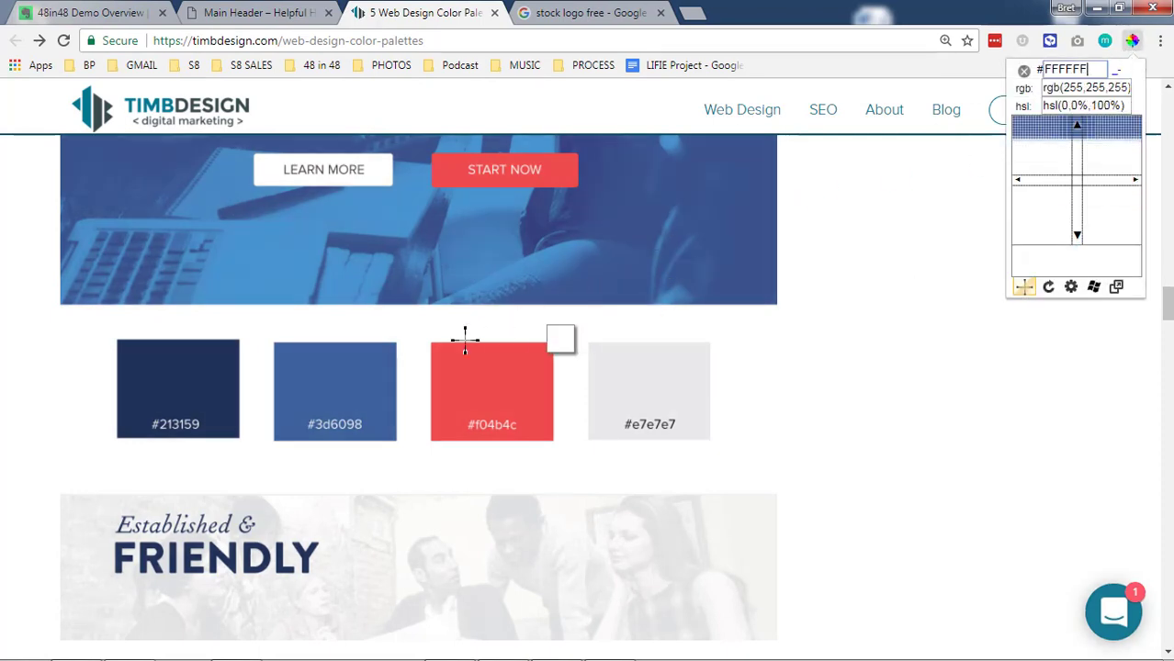
pyautogui.click(166, 368)
pyautogui.rightClick(229, 386)
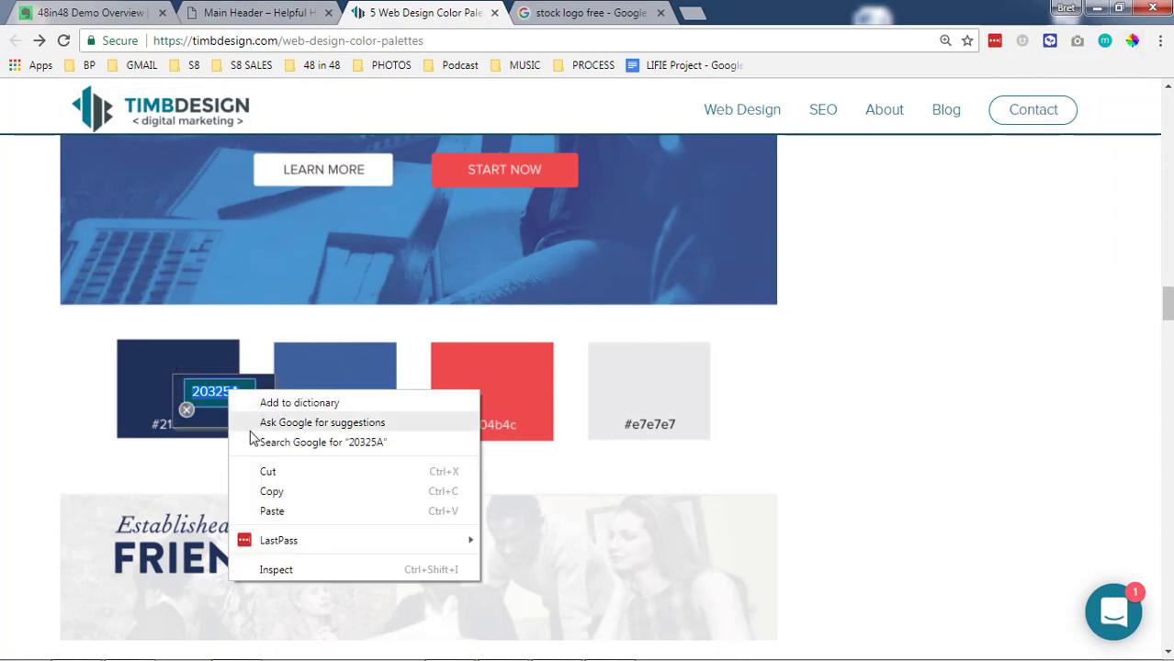
pyautogui.click(275, 494)
# Step: Back in the Main Header layout, set the header row's background color to #20325a and save the row settings
pyautogui.click(285, 13)
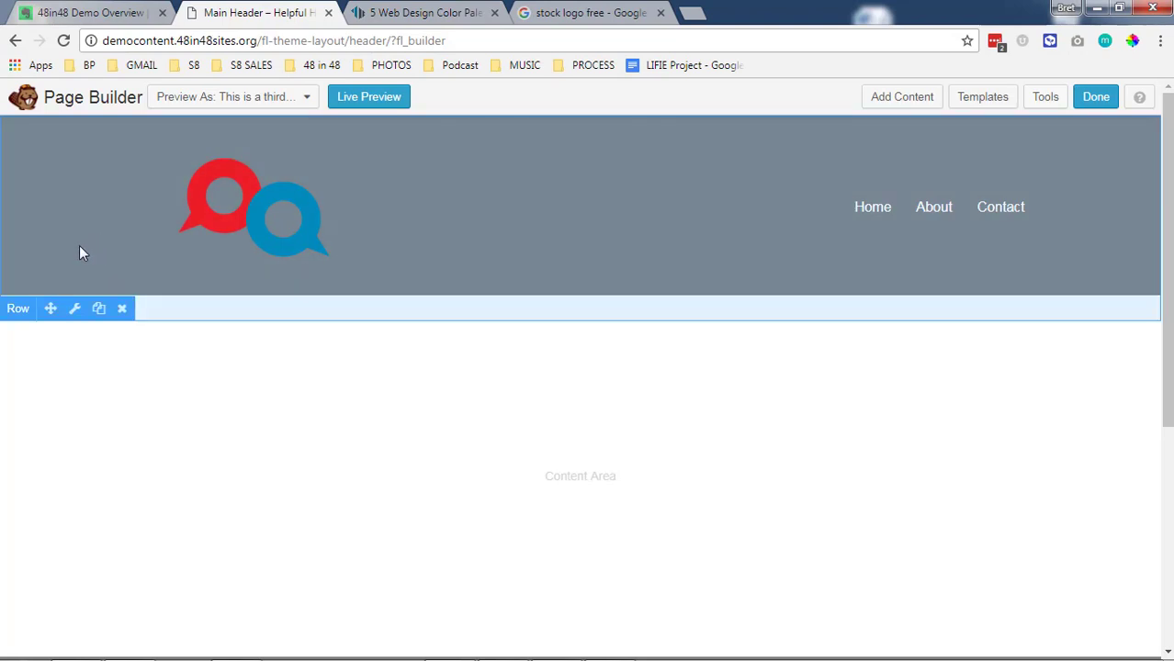
pyautogui.click(75, 311)
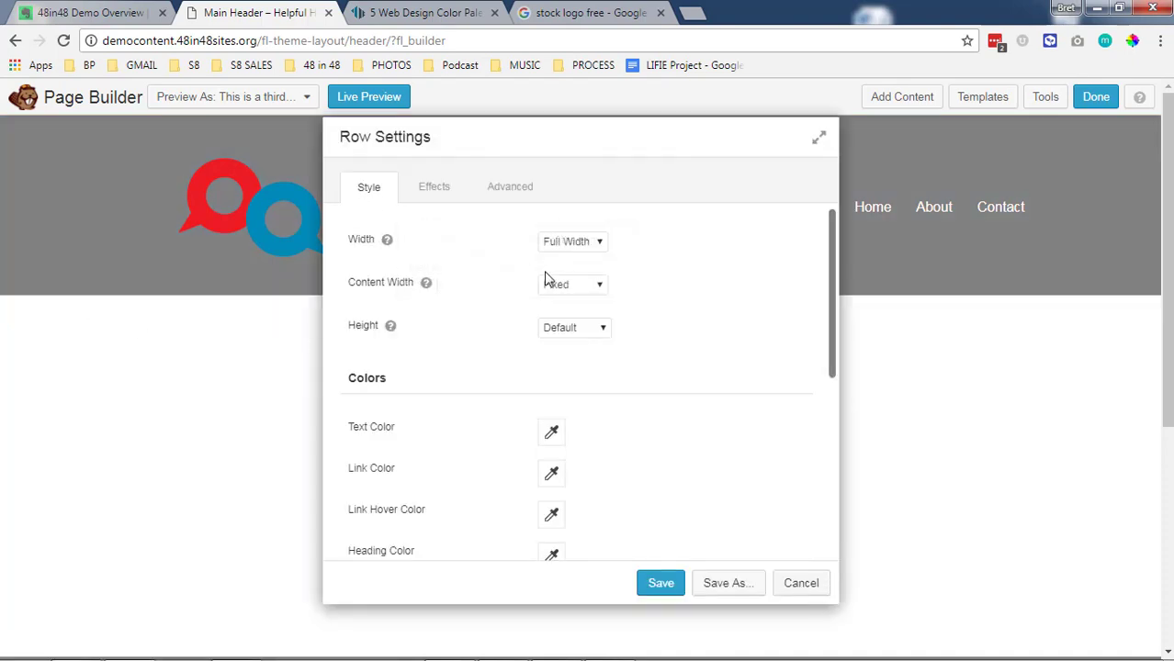
pyautogui.scroll(-4, 514, 331)
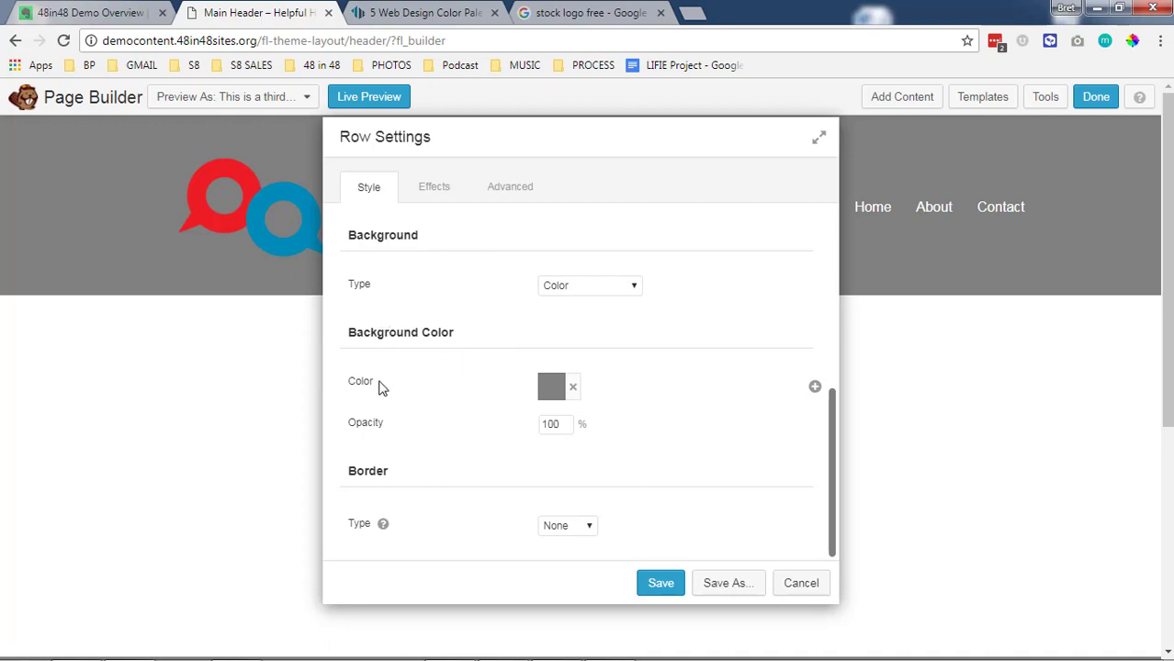
pyautogui.click(552, 395)
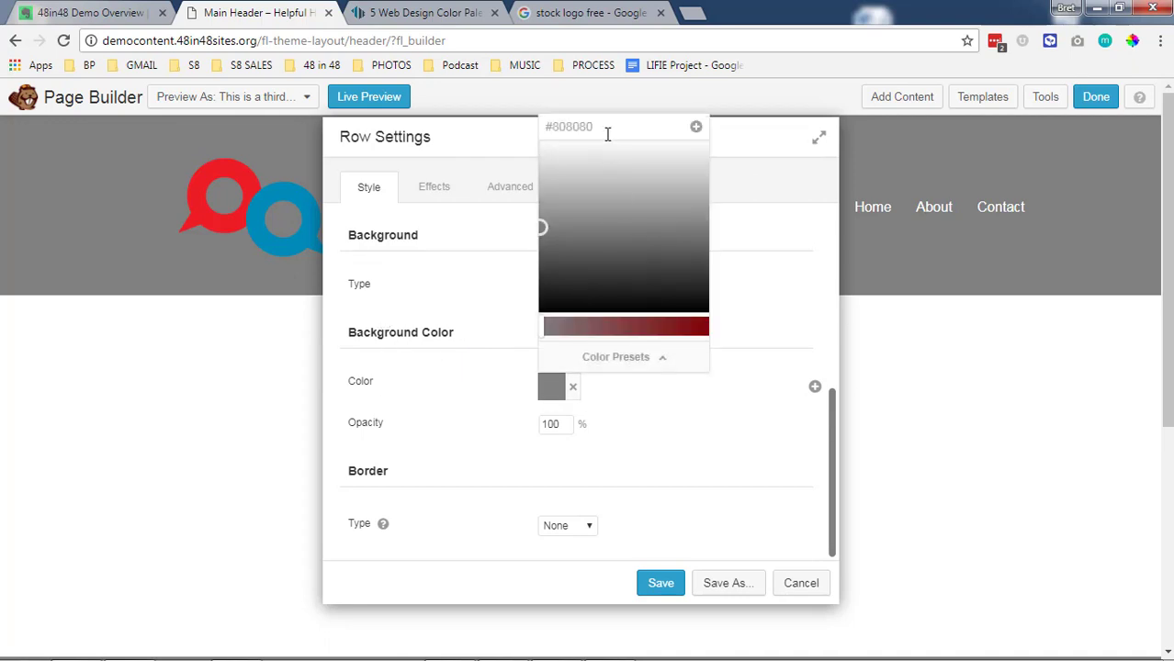
pyautogui.moveTo(607, 133); pyautogui.dragTo(537, 125)
pyautogui.hotkey('ctrl', 'v')
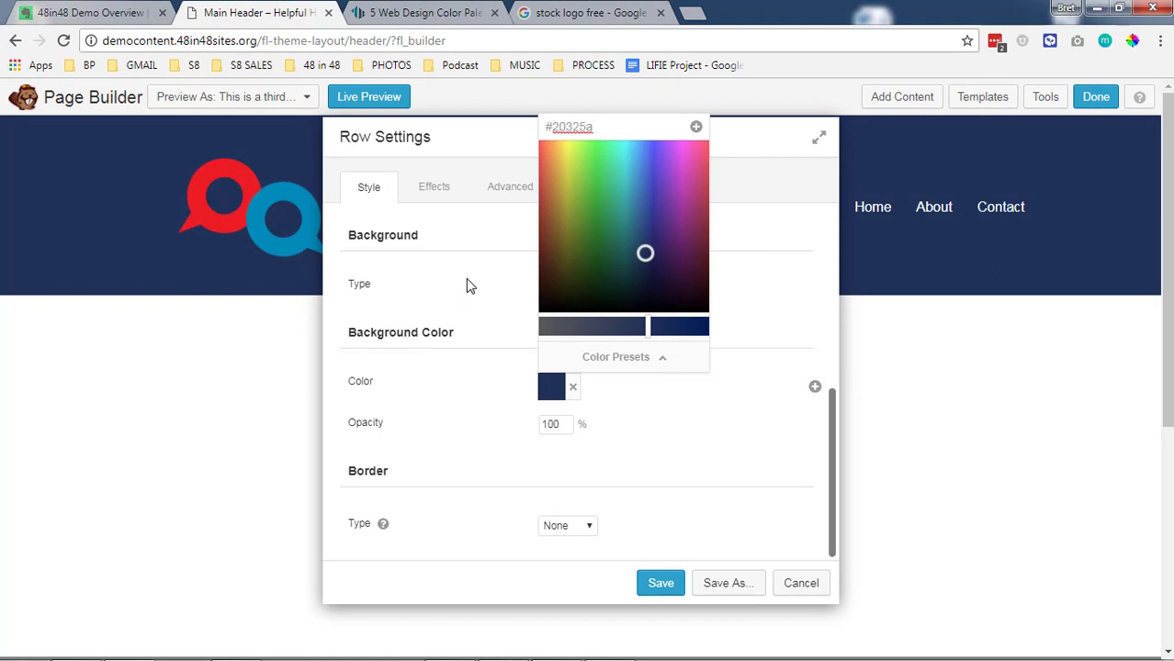
pyautogui.click(702, 457)
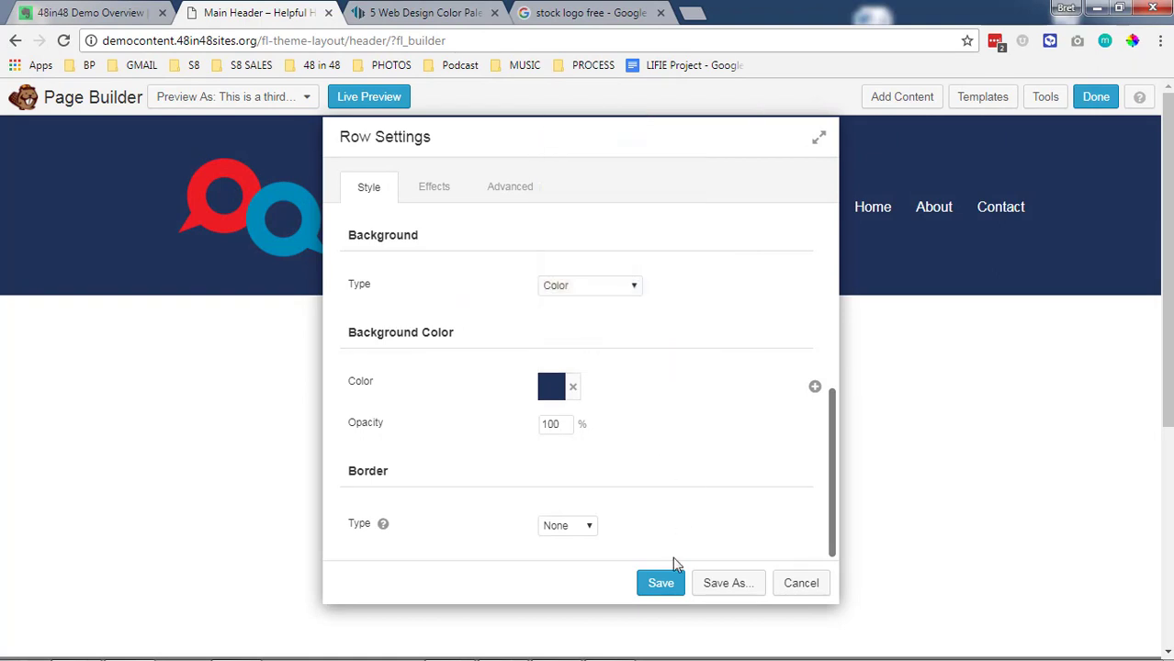
pyautogui.click(663, 588)
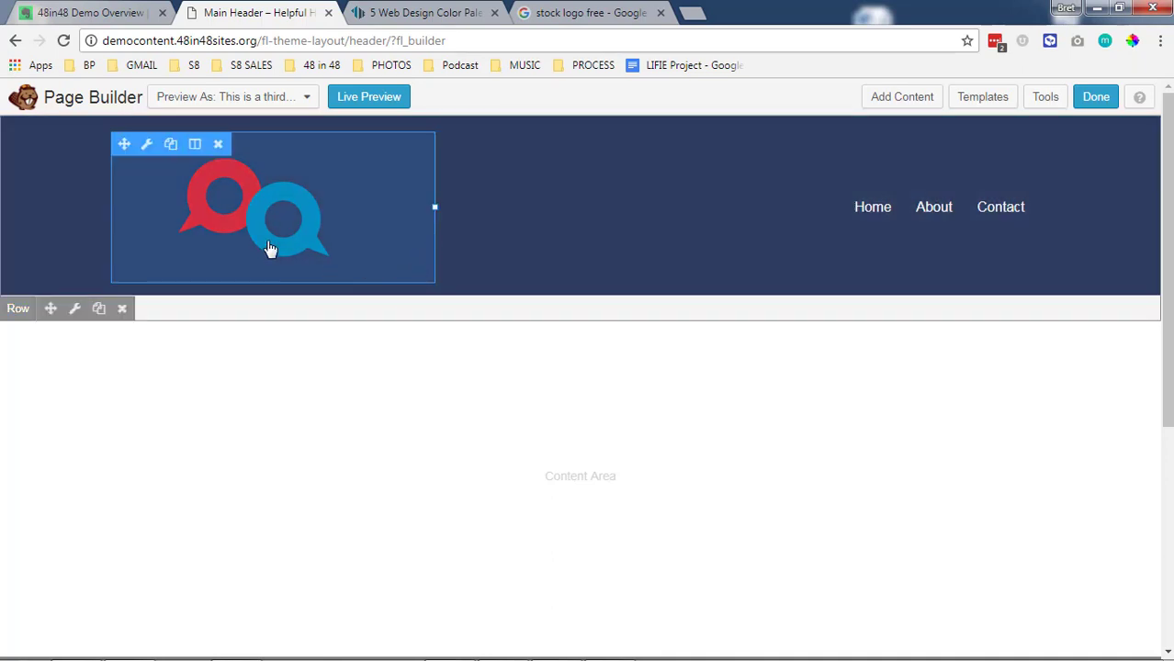
# Step: Set the logo photo's top and bottom margins to 0 px and save the photo settings
pyautogui.click(150, 148)
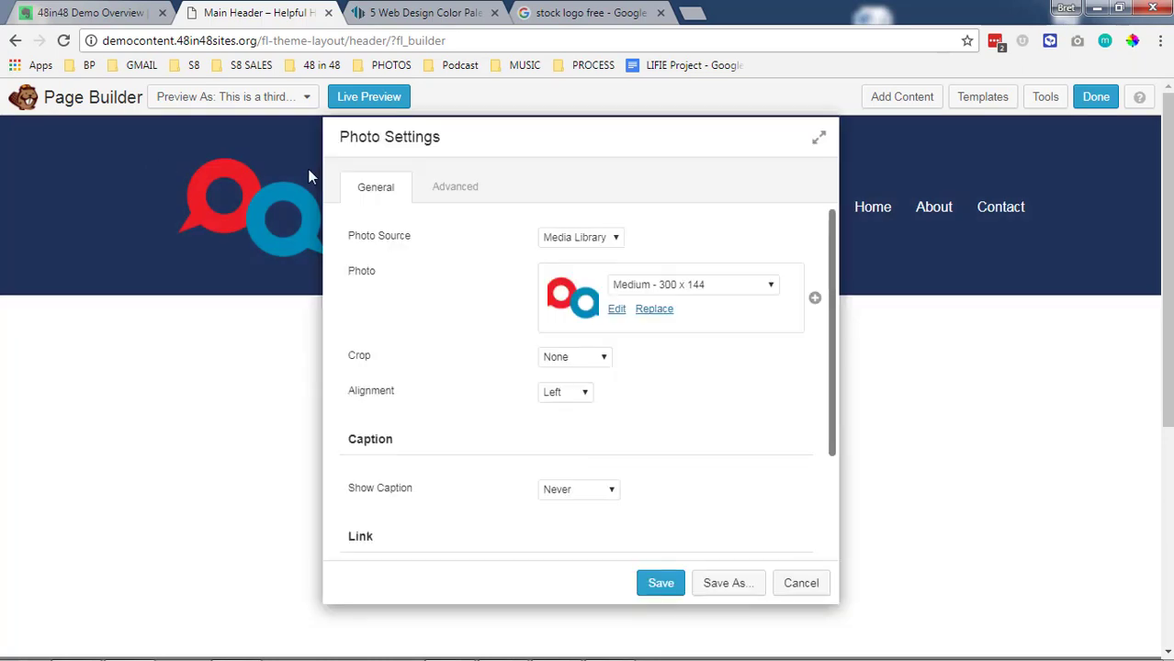
pyautogui.click(439, 187)
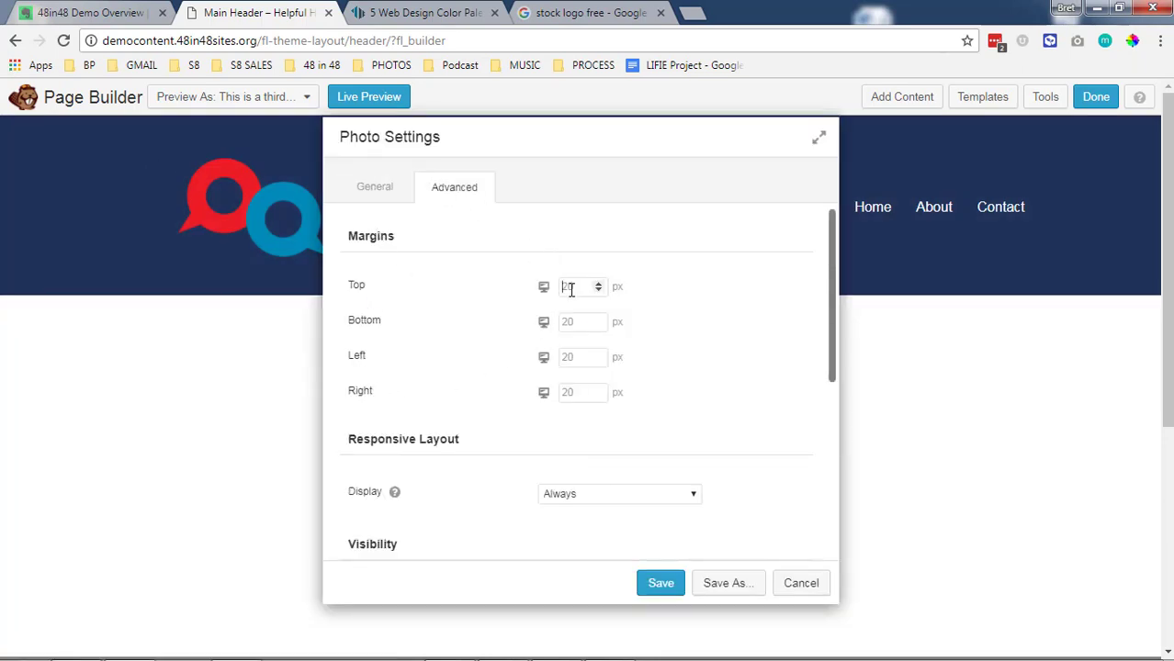
pyautogui.click(578, 321)
pyautogui.write('0')
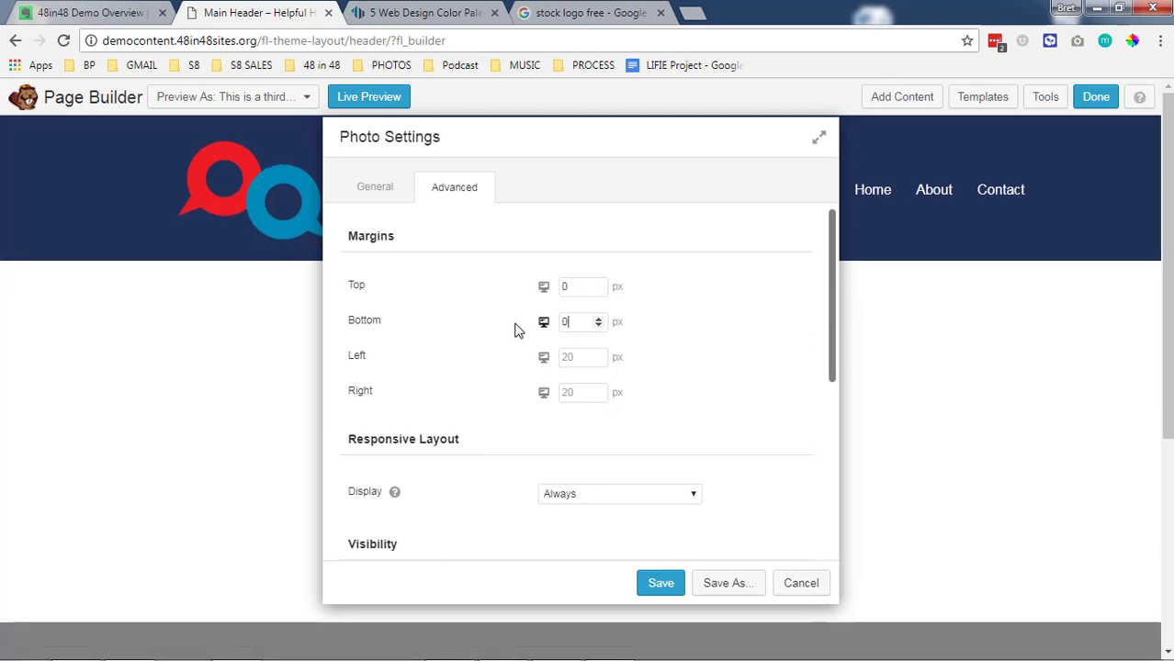
pyautogui.click(661, 583)
# Step: Set the header menu's top and bottom margins to 0 px and save the menu settings
pyautogui.click(907, 202)
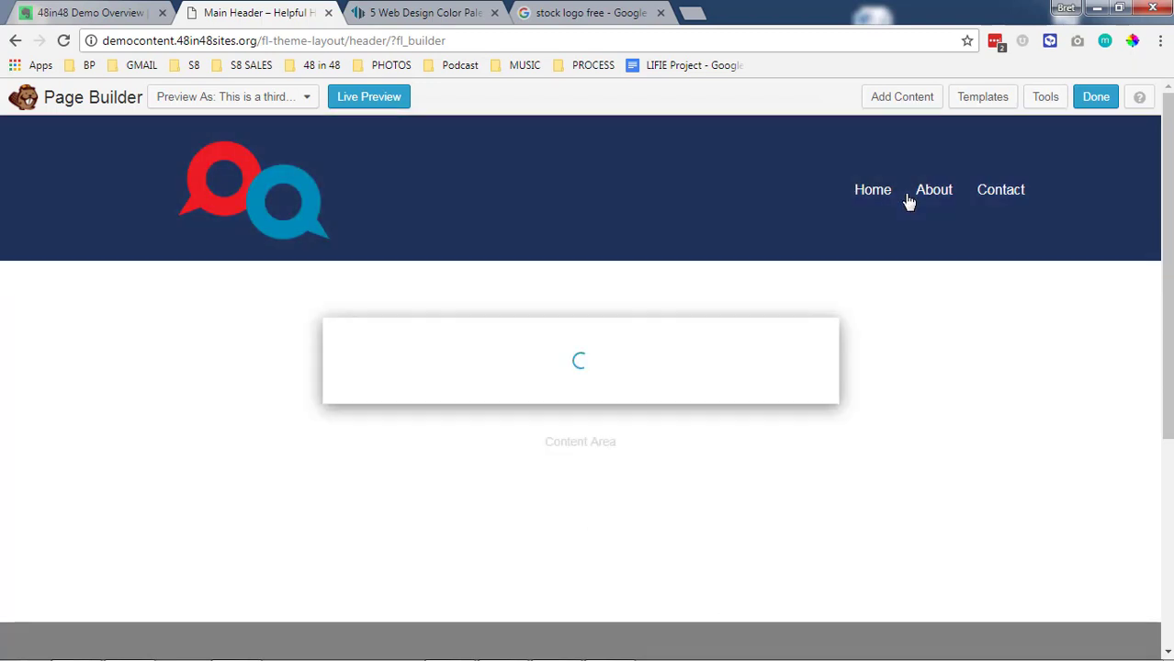
pyautogui.click(542, 191)
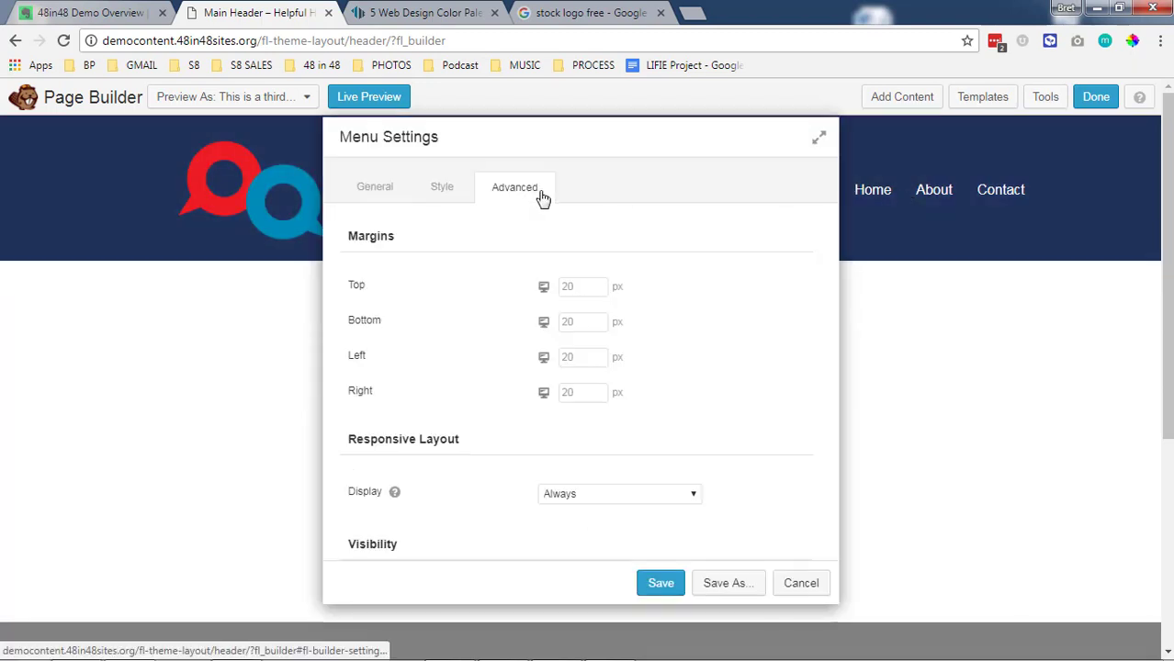
pyautogui.click(579, 291)
pyautogui.write('0')
pyautogui.click(579, 324)
pyautogui.write('0')
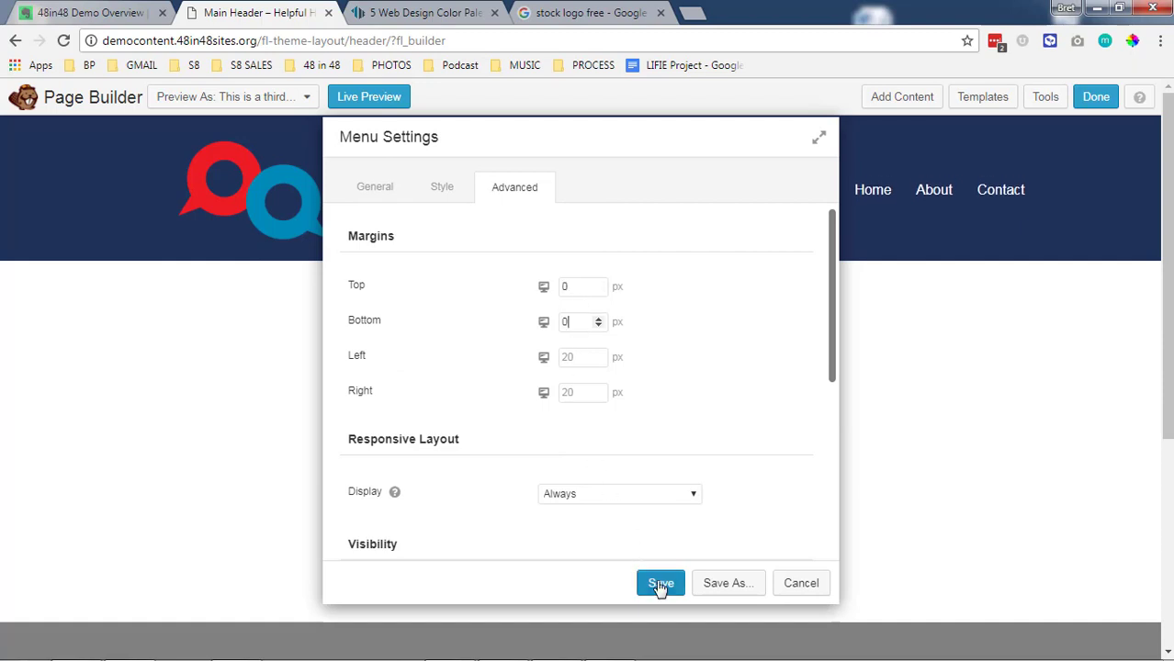
pyautogui.click(661, 583)
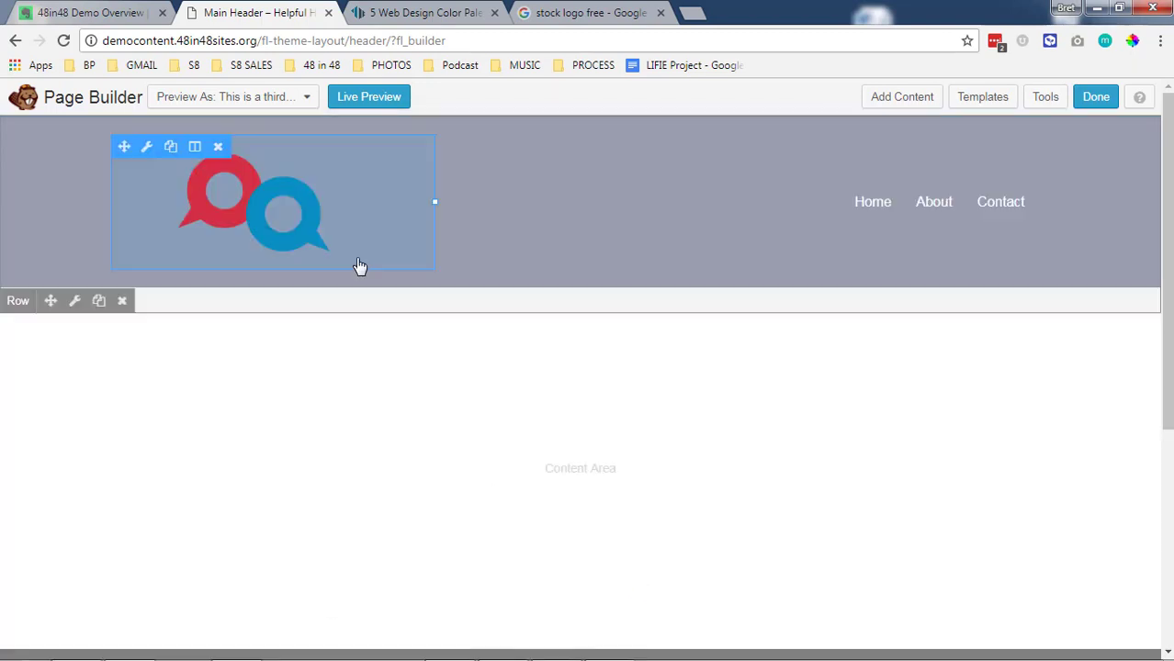
# Step: Check the header row's margin and padding settings, and close them without saving
pyautogui.moveTo(503, 255)
pyautogui.click(78, 274)
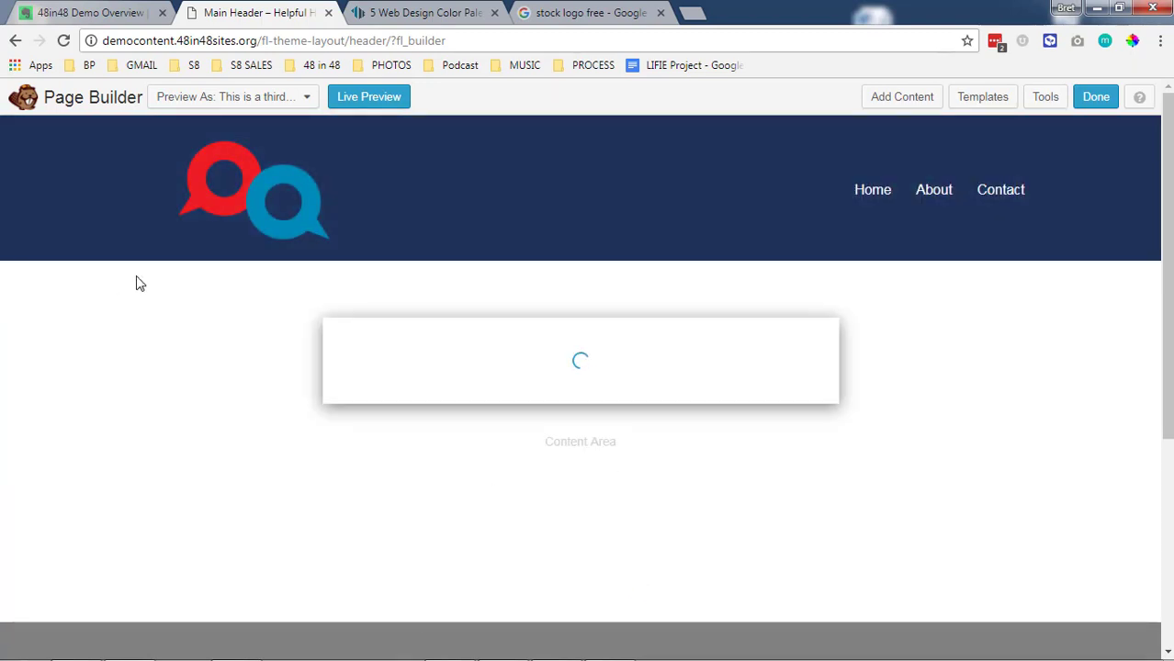
pyautogui.click(508, 190)
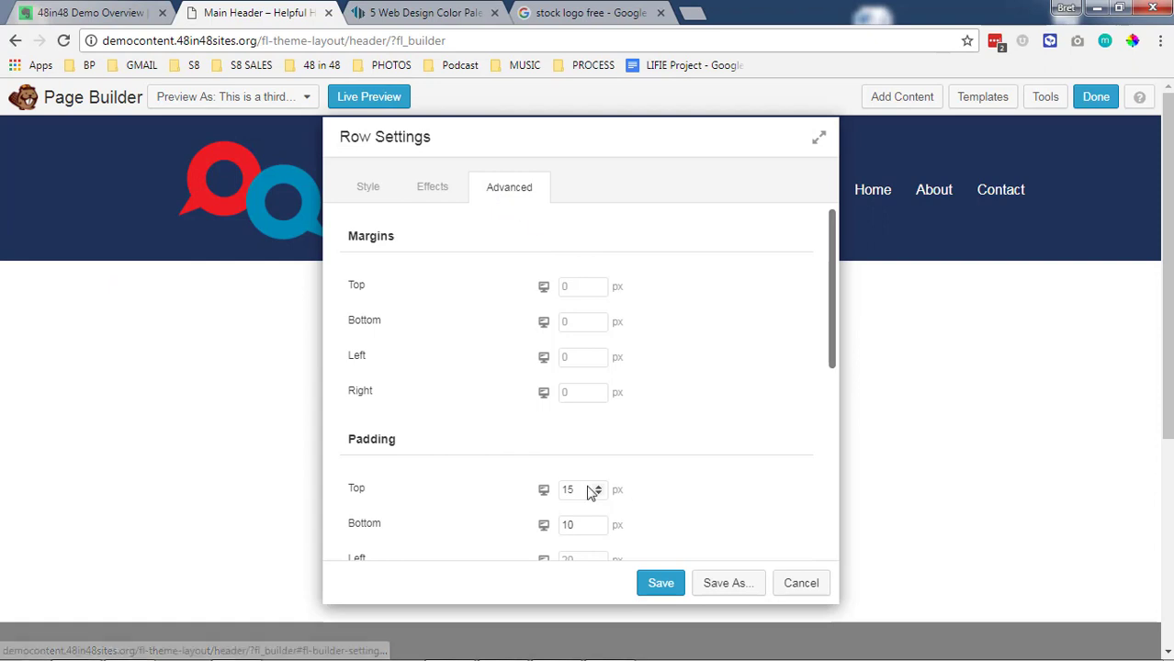
pyautogui.scroll(-3, 479, 439)
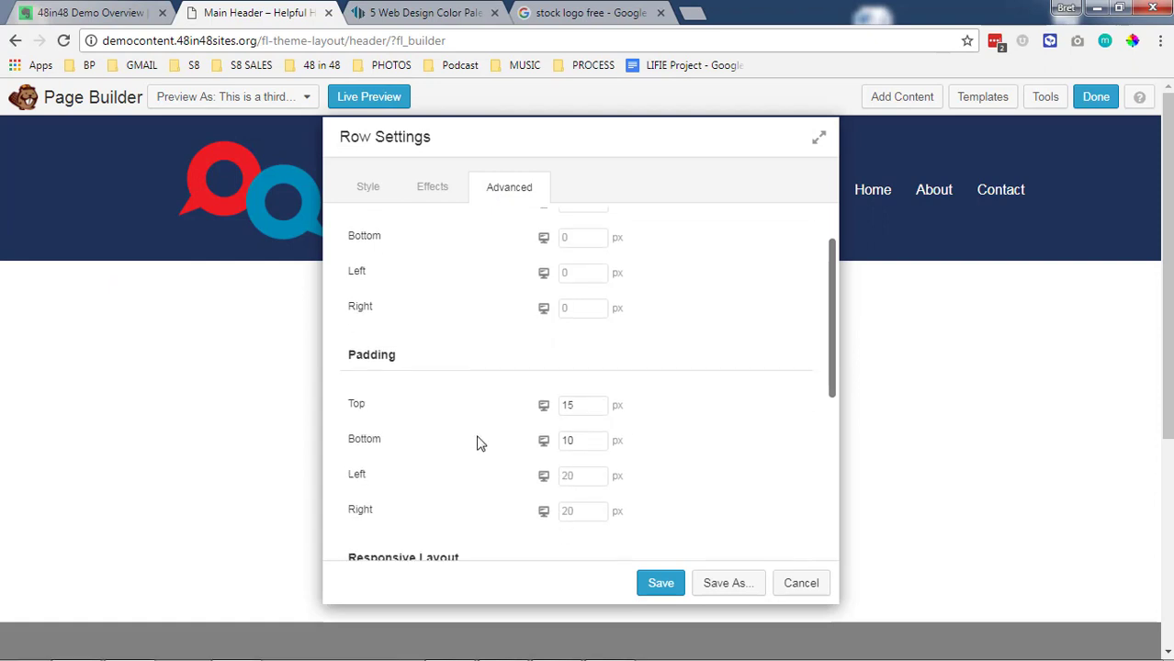
pyautogui.click(795, 583)
# Step: Narrow the logo's column to shrink the logo, and publish the header changes
pyautogui.moveTo(430, 184)
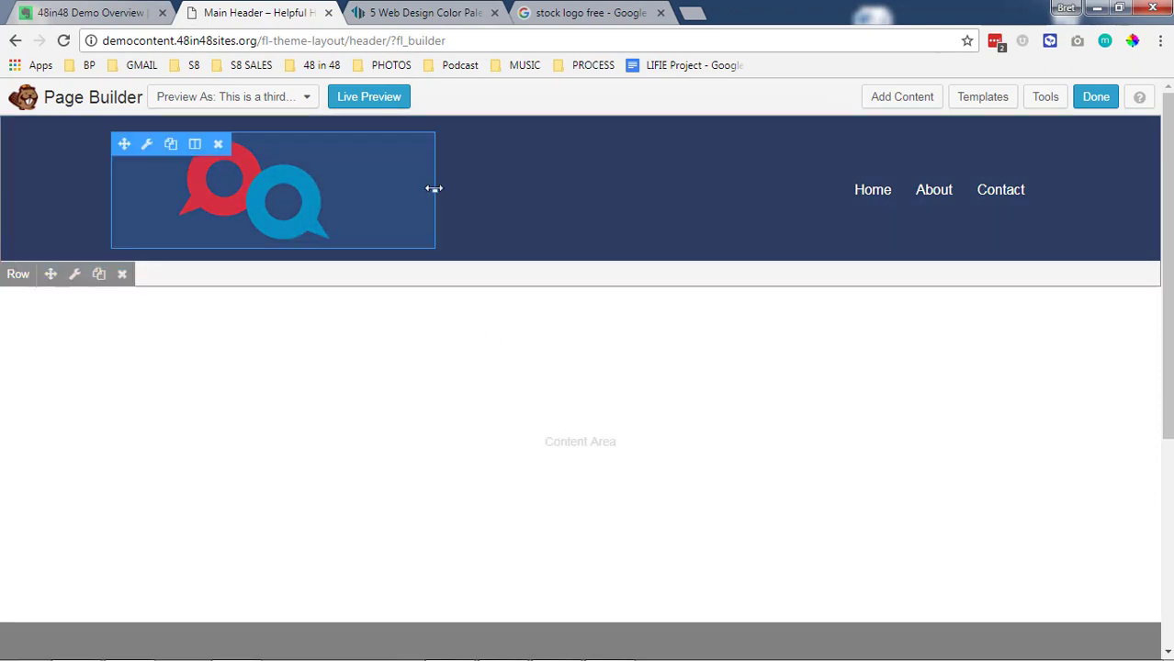
pyautogui.moveTo(434, 191); pyautogui.dragTo(339, 183)
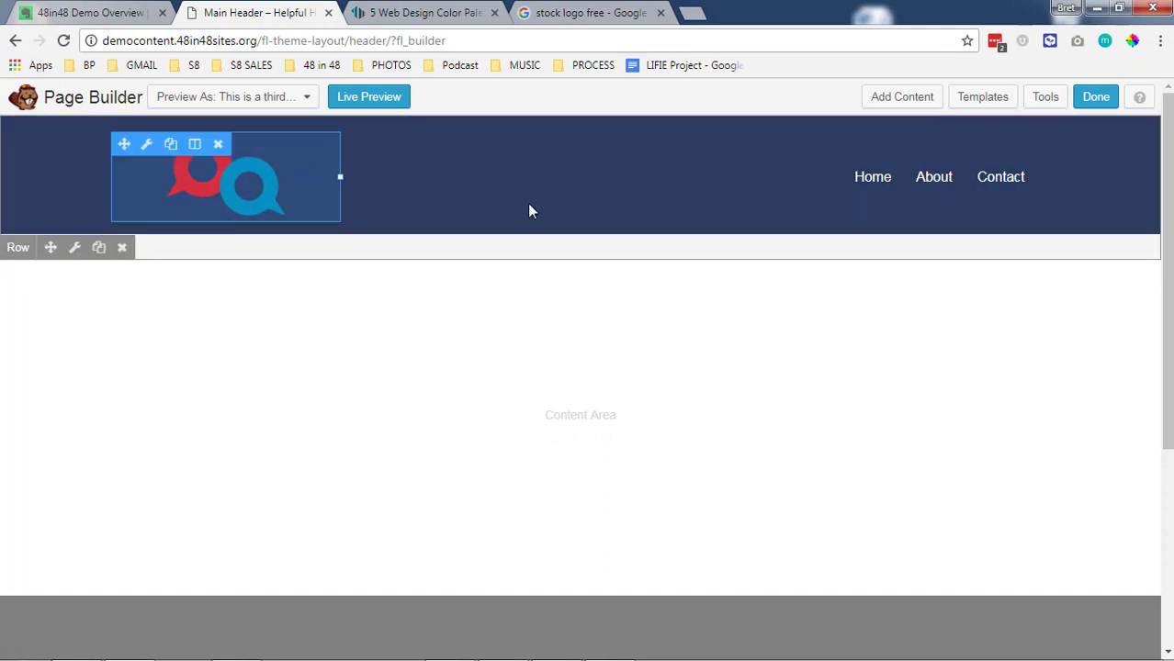
pyautogui.click(1107, 97)
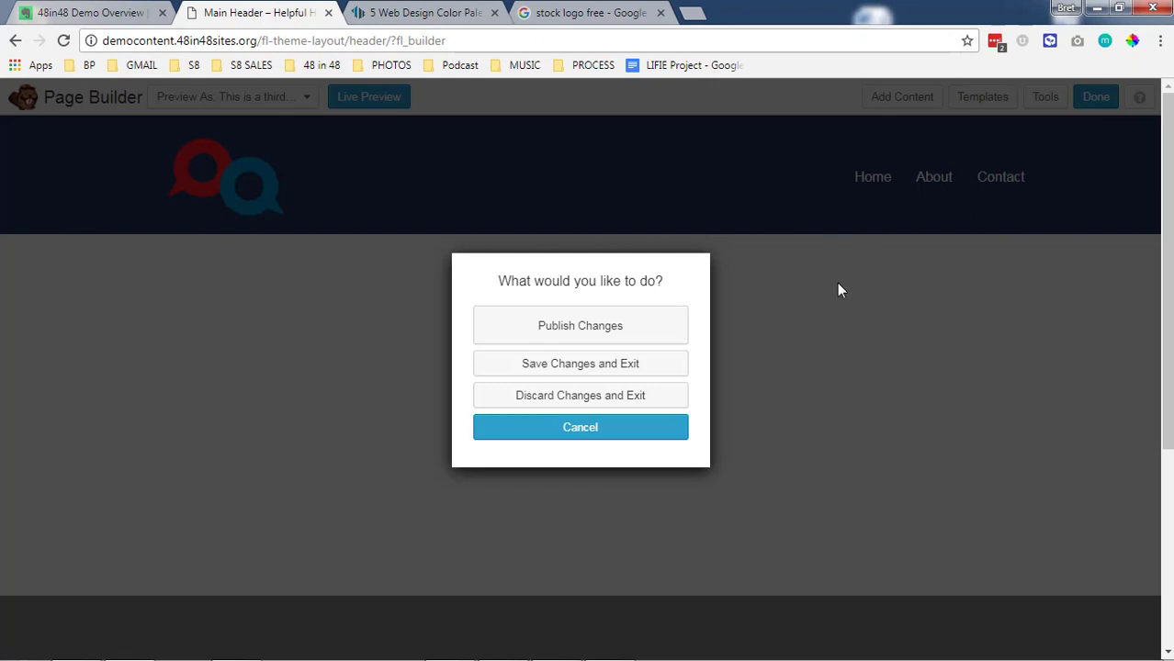
pyautogui.click(597, 332)
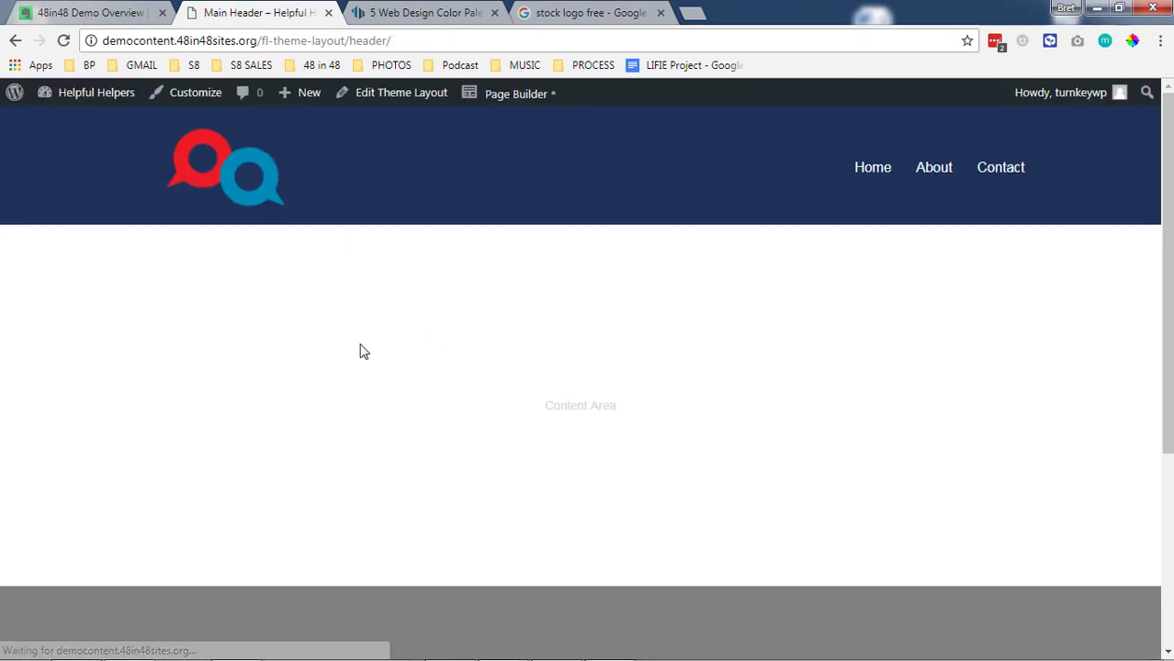
# Step: Check the published header on the live site by testing the logo's home link and visiting the Contact page
pyautogui.click(256, 184)
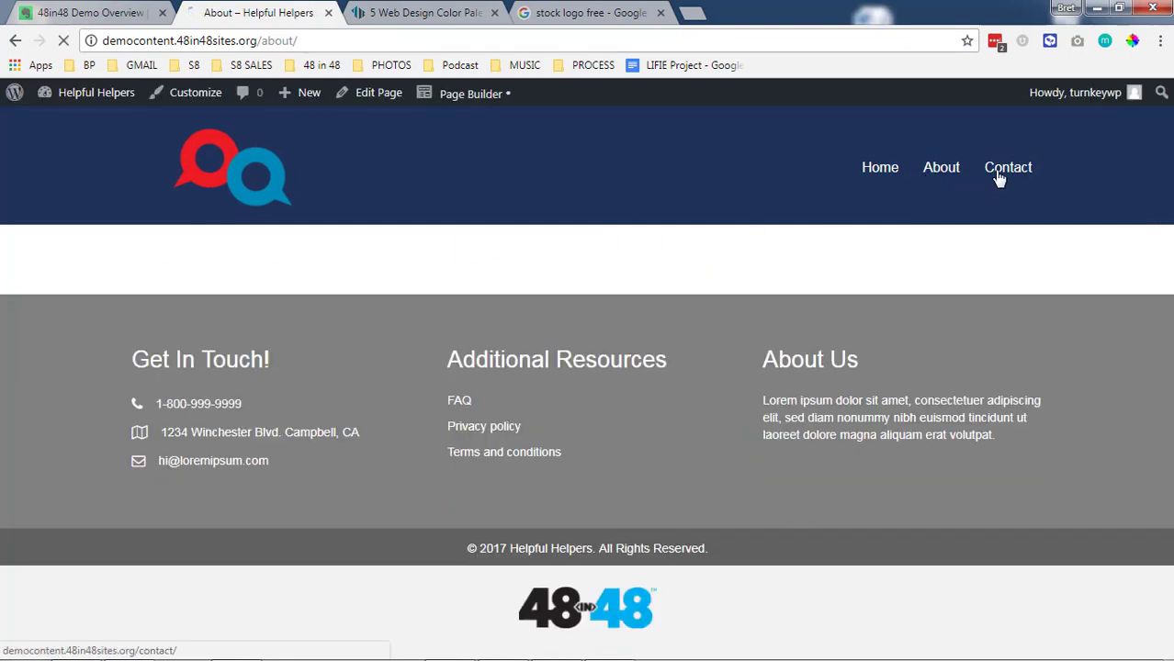
pyautogui.click(999, 178)
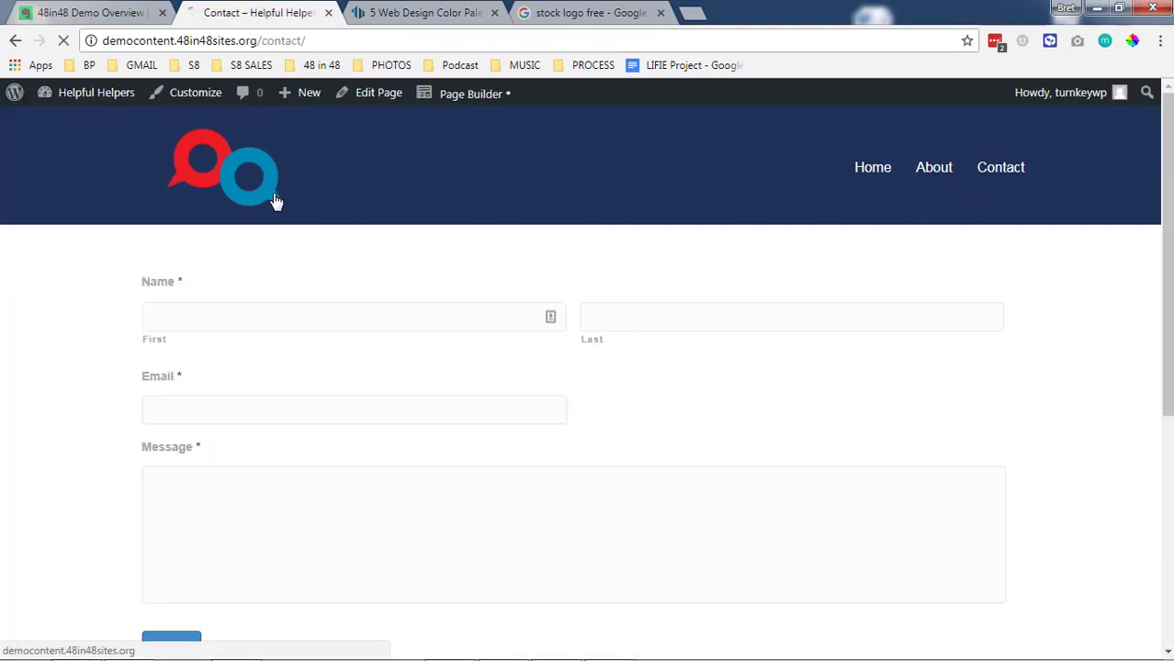
pyautogui.click(278, 198)
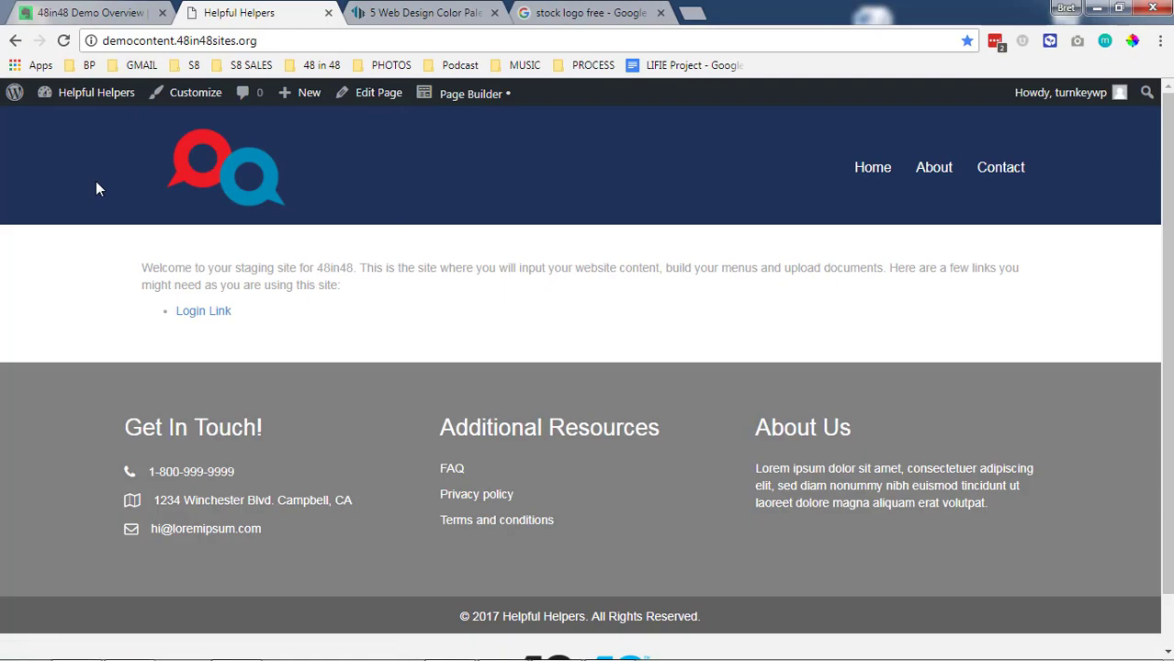